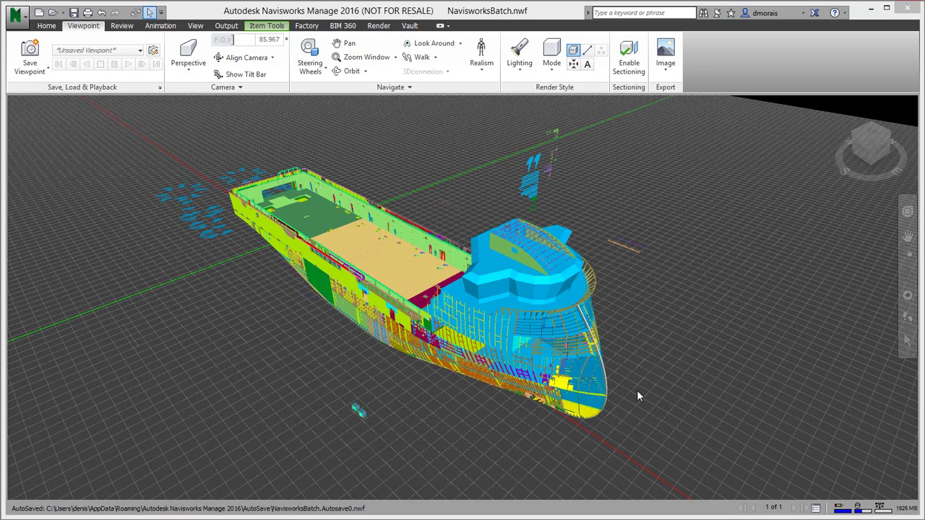
Open Clash Detective and add a new clash test, Test 1, with Hard type and 0.100 m tolerance.
middle_click_drag(647, 377, 662, 363)
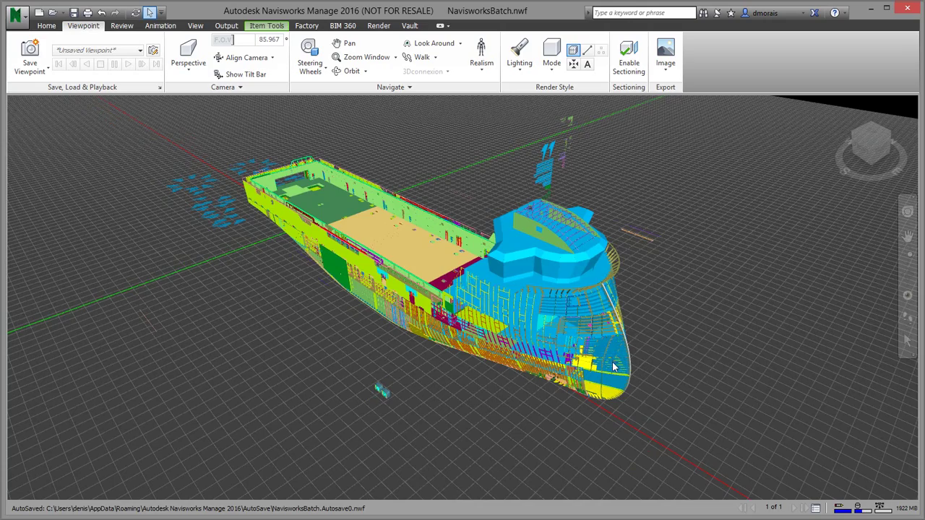
middle_click_drag(634, 364, 419, 322, "shift")
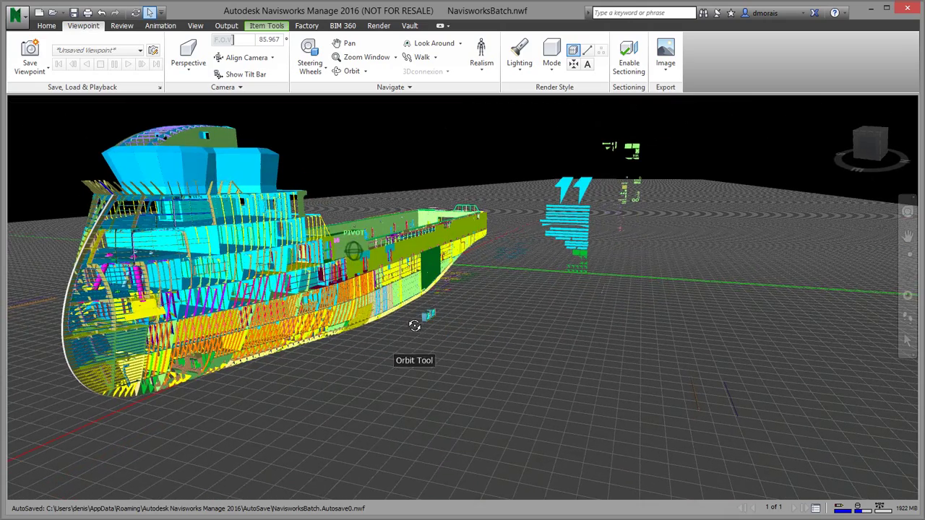
middle_click_drag(312, 293, 407, 275)
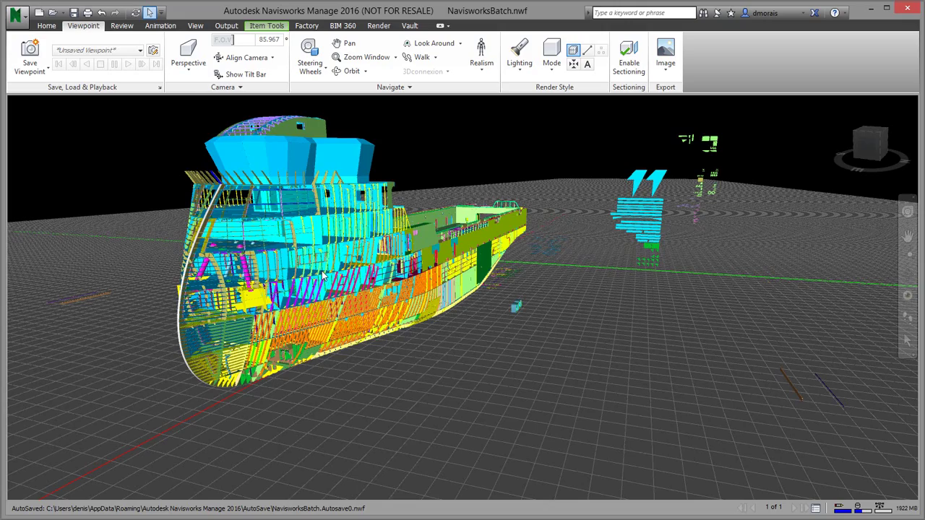
middle_click_drag(323, 277, 515, 286, "shift")
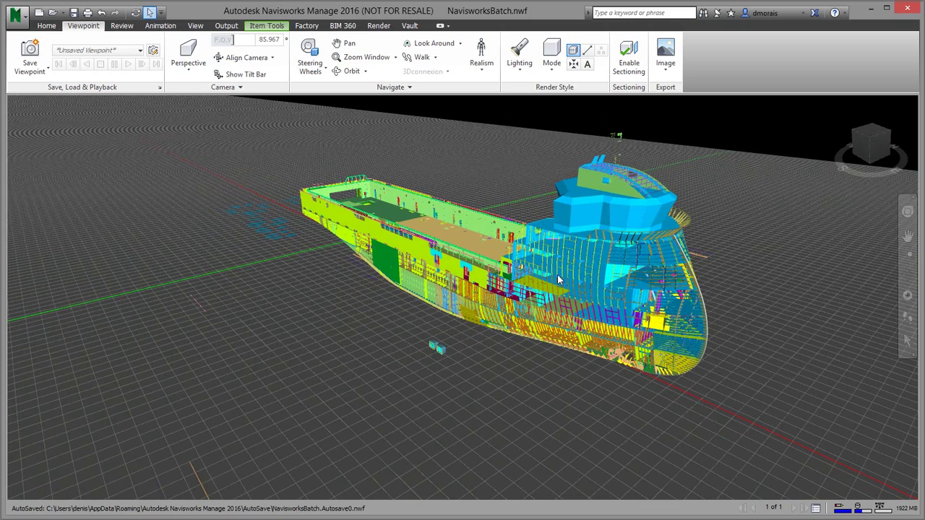
middle_click_drag(571, 276, 498, 282)
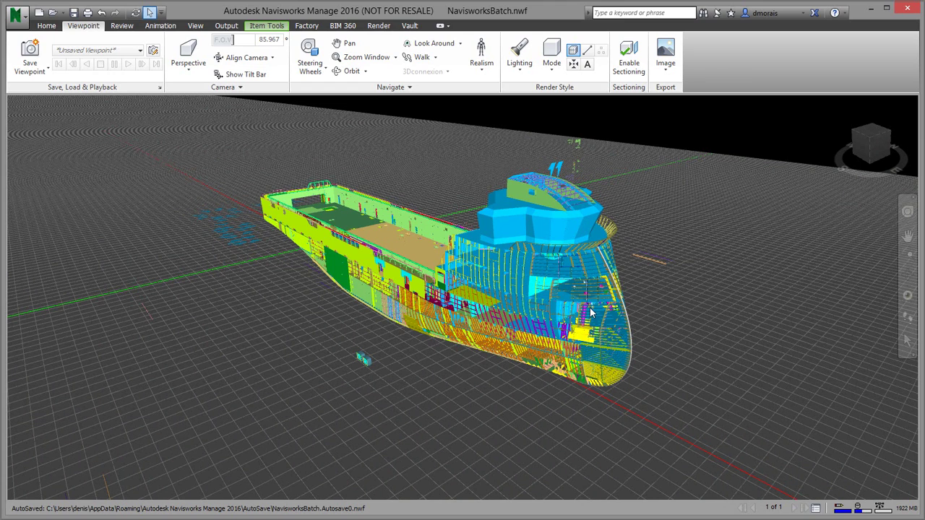
middle_click_drag(572, 307, 590, 295, "shift")
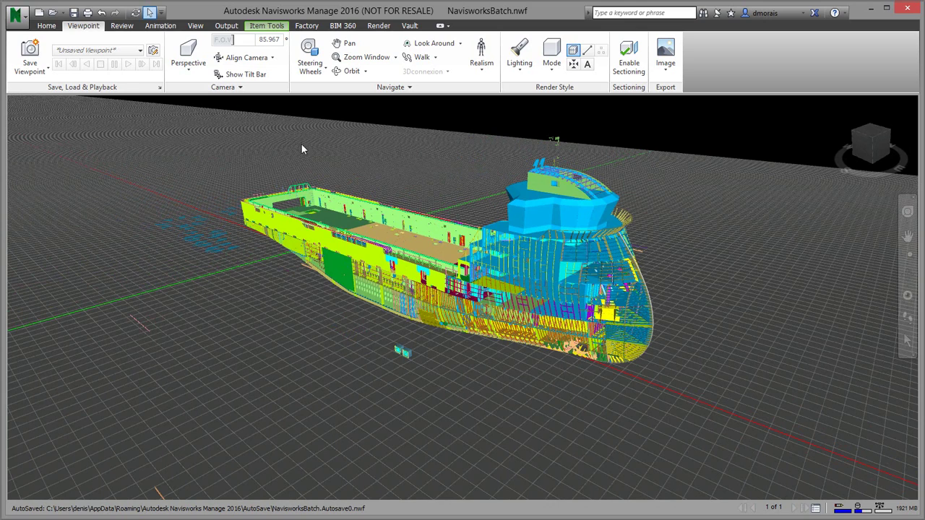
left_click(47, 26)
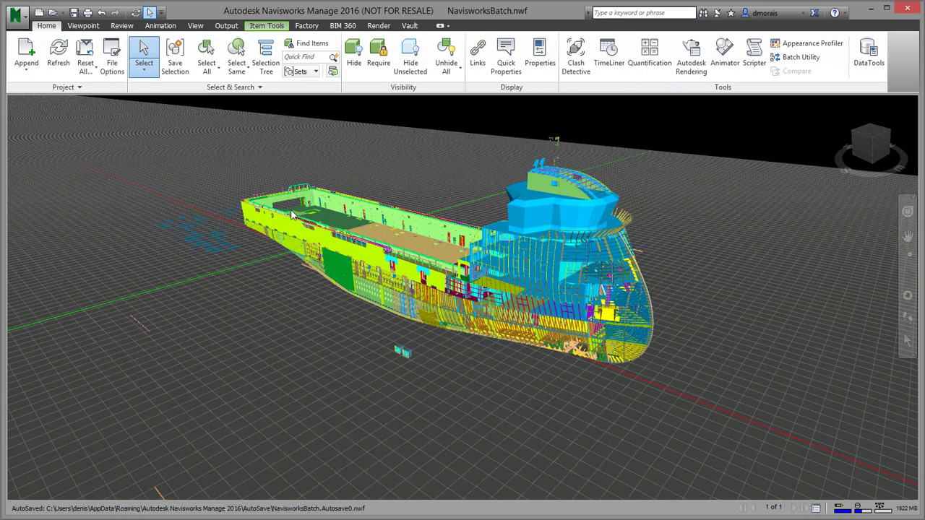
left_click(576, 61)
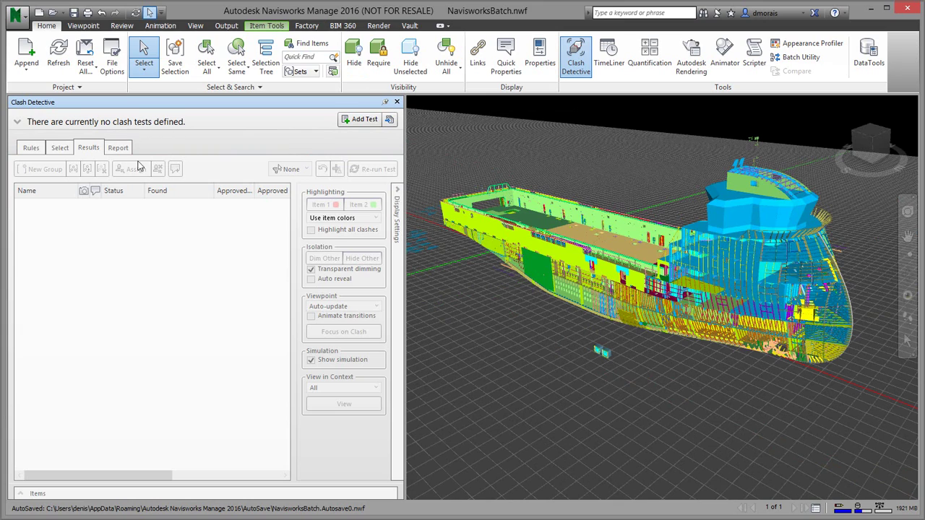
left_click(354, 121)
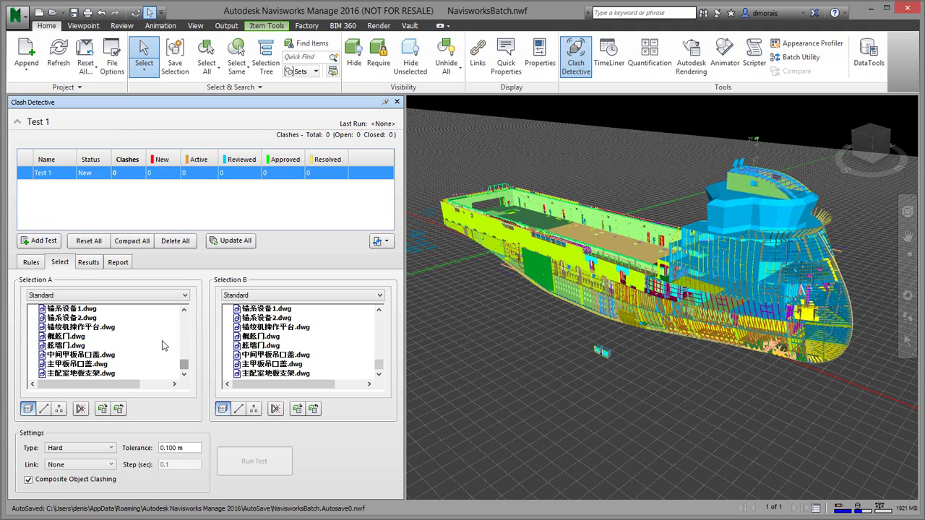
Choose 322.dwg through 322 DRAIN.dwg as Selection A of Test 1.
left_click_drag(184, 367, 182, 330)
scroll(66, 326, "up", 6)
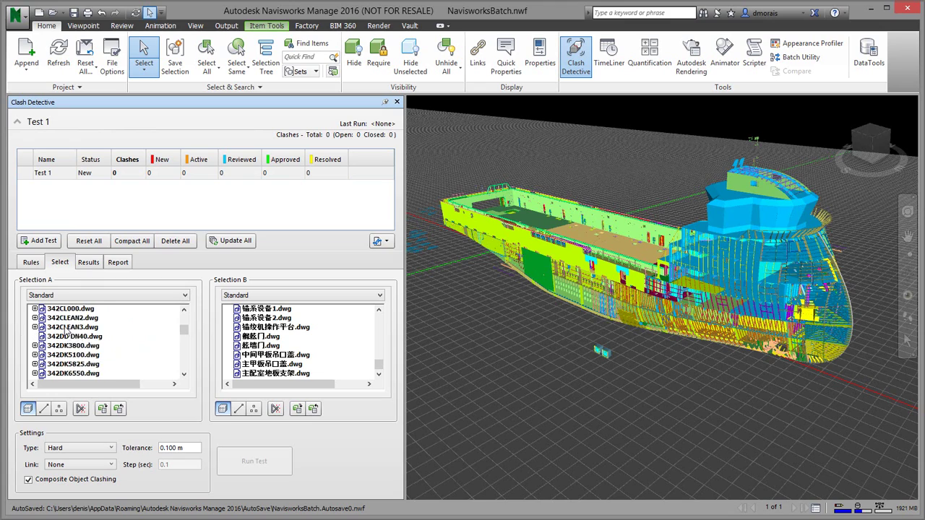
scroll(67, 331, "up", 8)
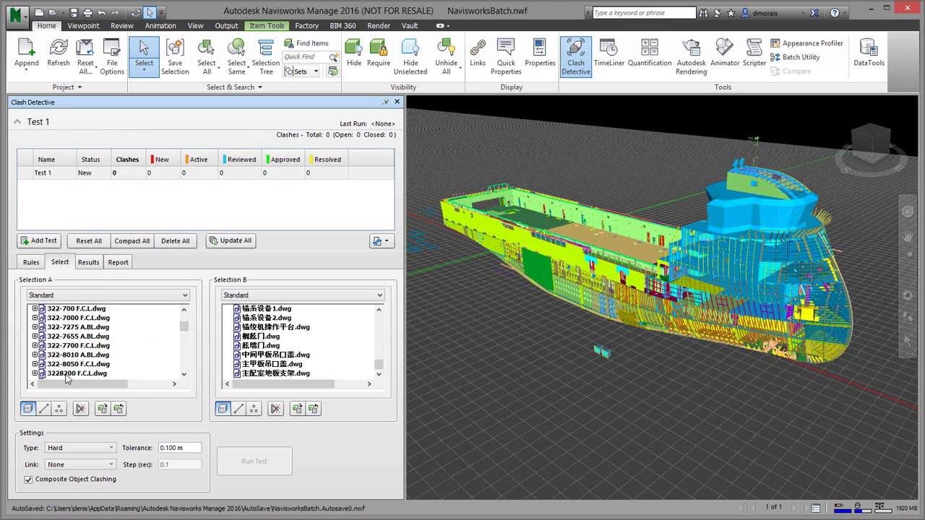
scroll(67, 370, "up", 4)
scroll(69, 370, "down", 5)
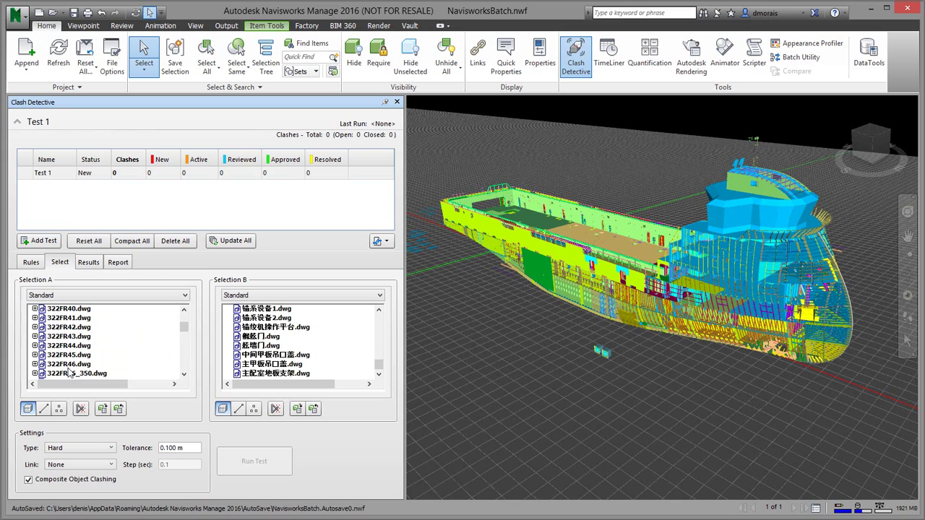
scroll(71, 354, "up", 1)
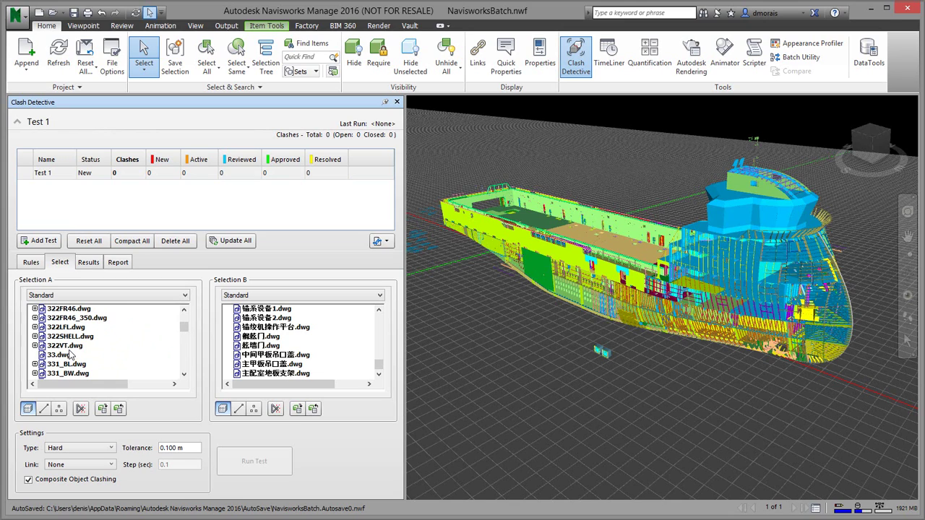
left_click(65, 346)
scroll(65, 348, "up", 8)
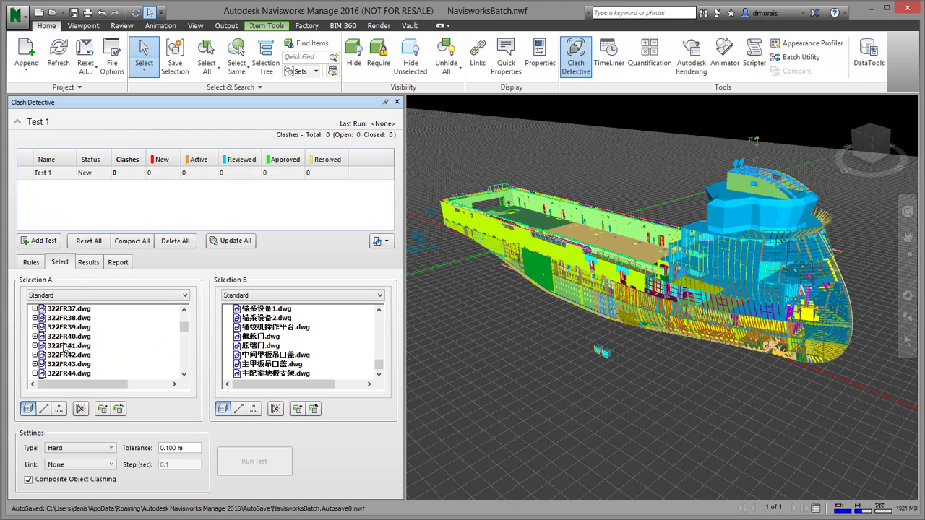
scroll(65, 347, "up", 6)
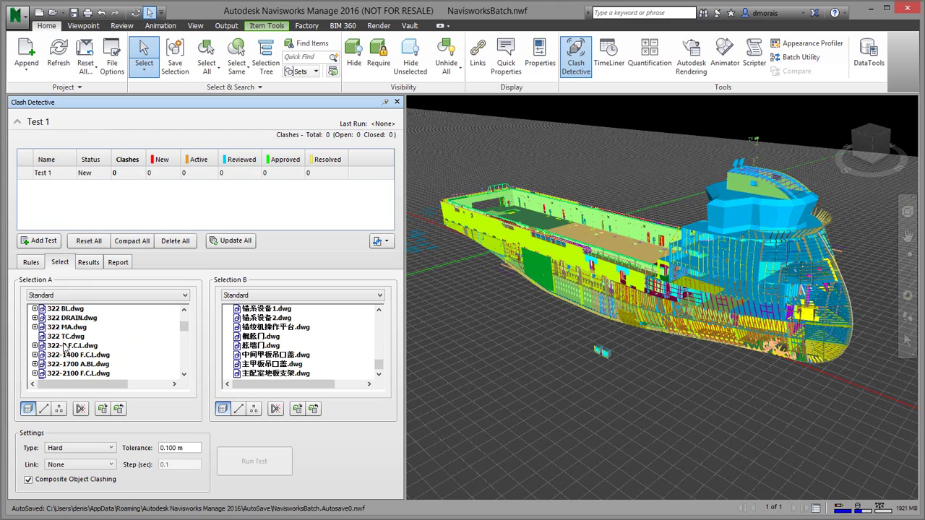
scroll(65, 348, "up", 3)
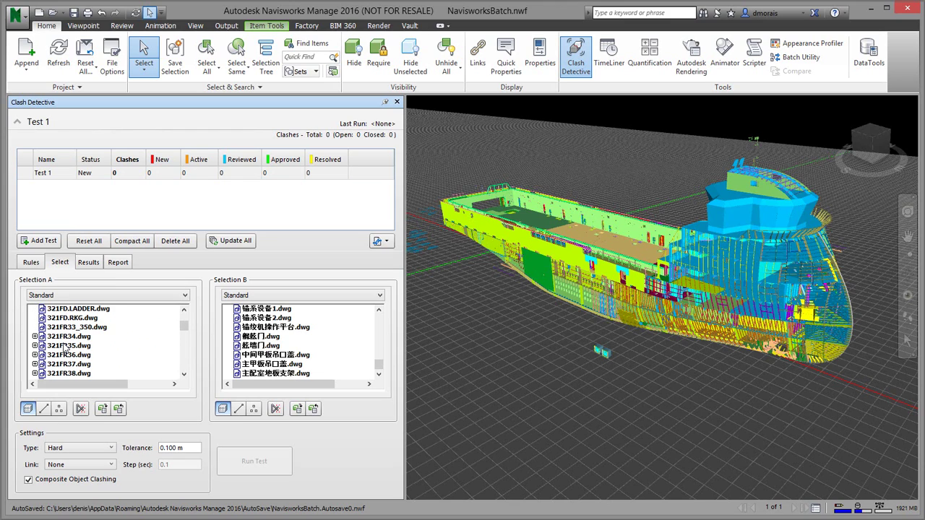
scroll(65, 348, "down", 4)
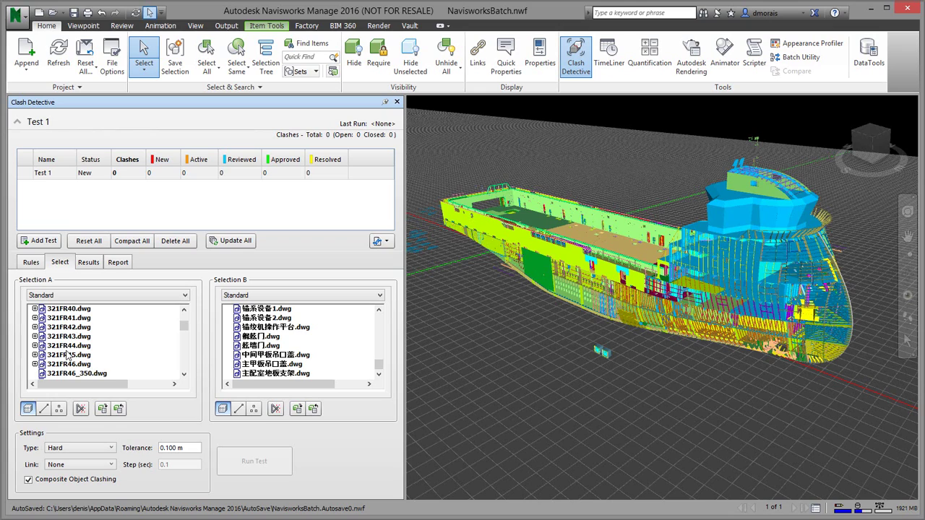
scroll(68, 355, "down", 2)
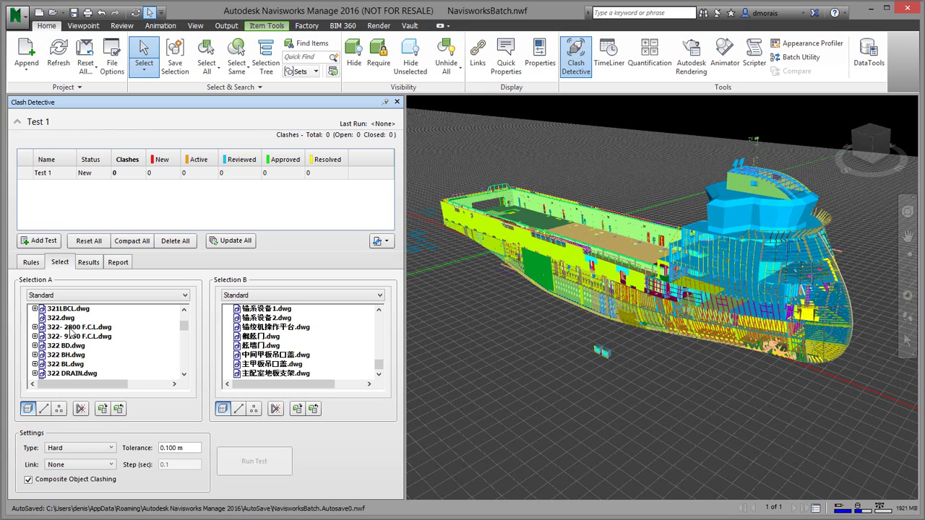
left_click(67, 320, "shift")
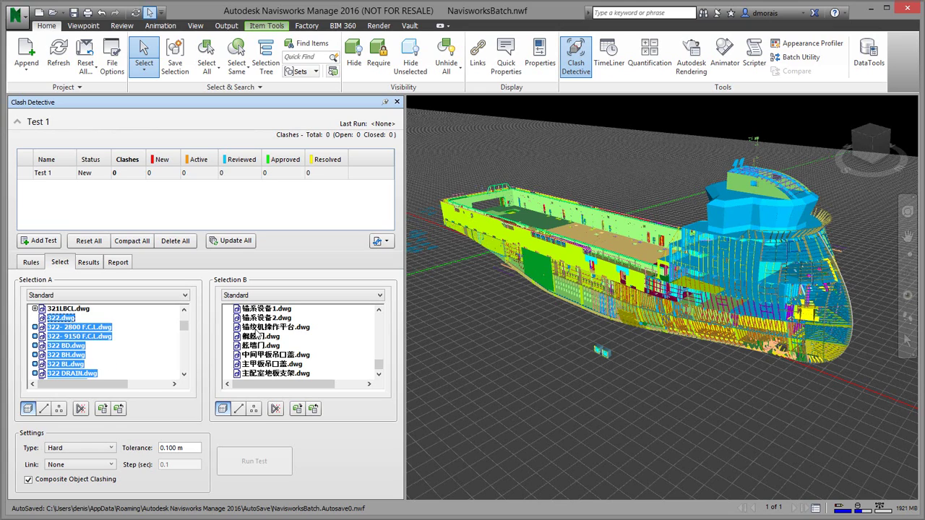
left_click_drag(378, 369, 380, 333)
Select 322.dwg through 322 MA.dwg in the Selection B tree.
left_click(273, 318)
scroll(273, 325, "up", 5)
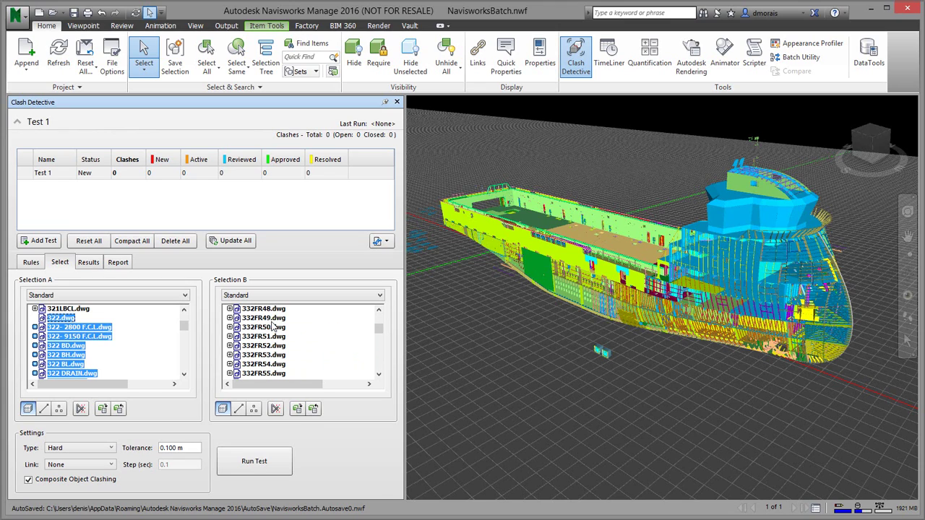
scroll(272, 328, "up", 10)
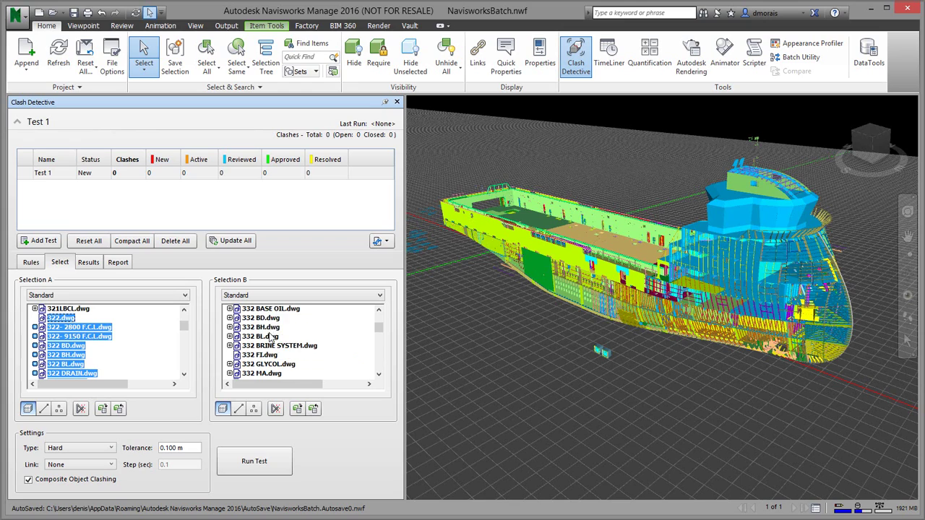
scroll(269, 345, "down", 5)
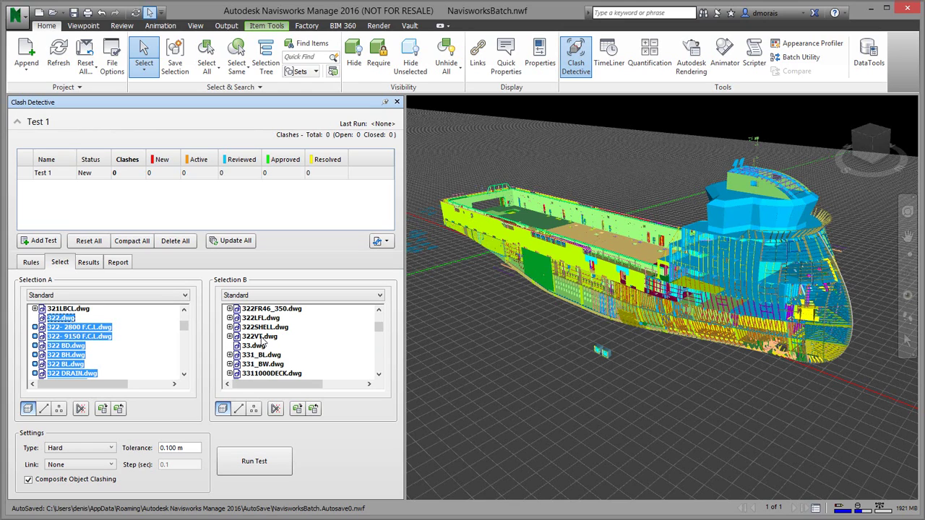
scroll(268, 339, "up", 5)
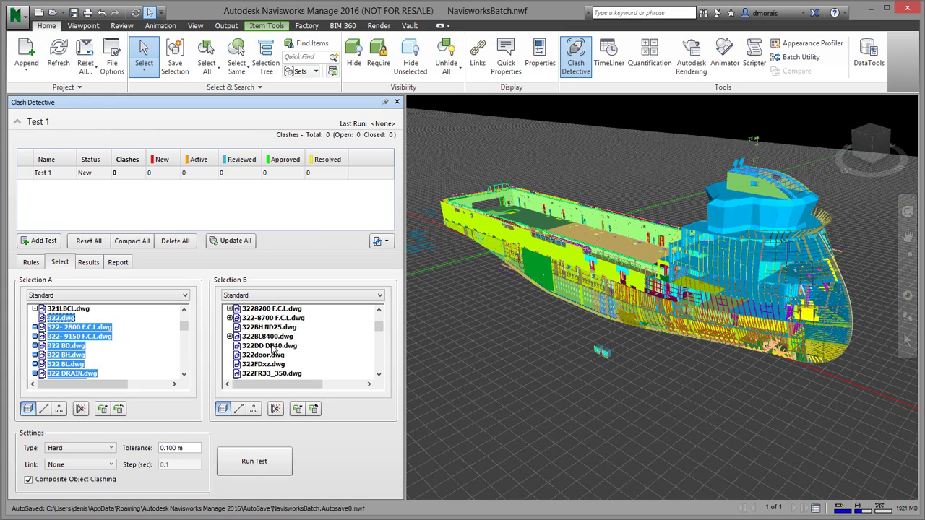
scroll(273, 350, "up", 3)
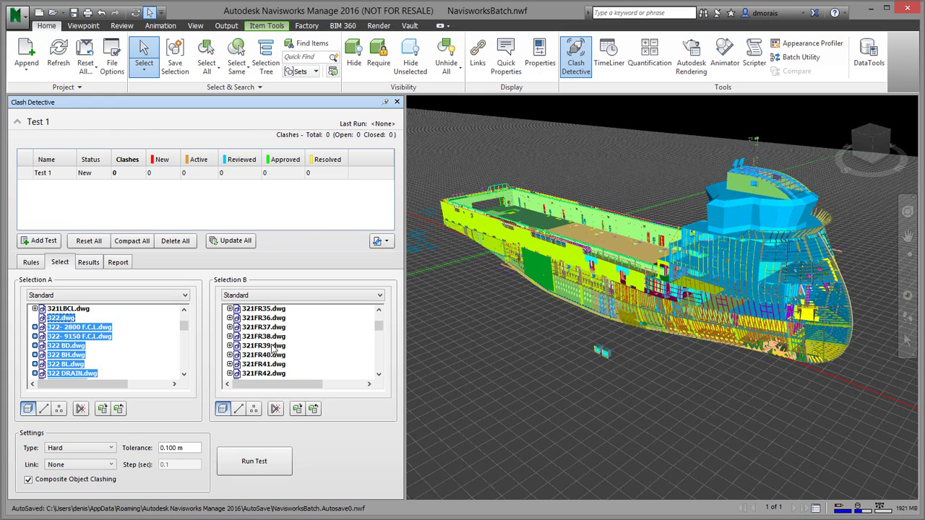
scroll(271, 346, "down", 2)
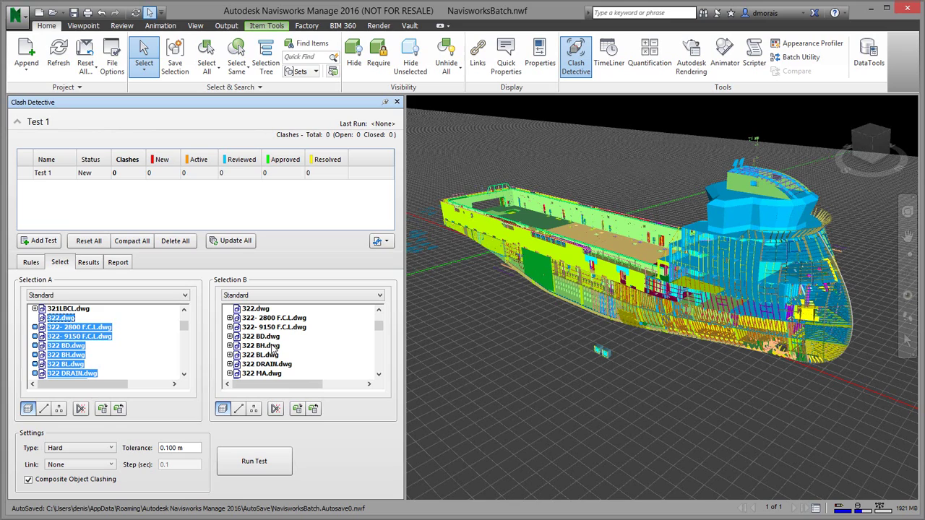
left_click(263, 310, "shift")
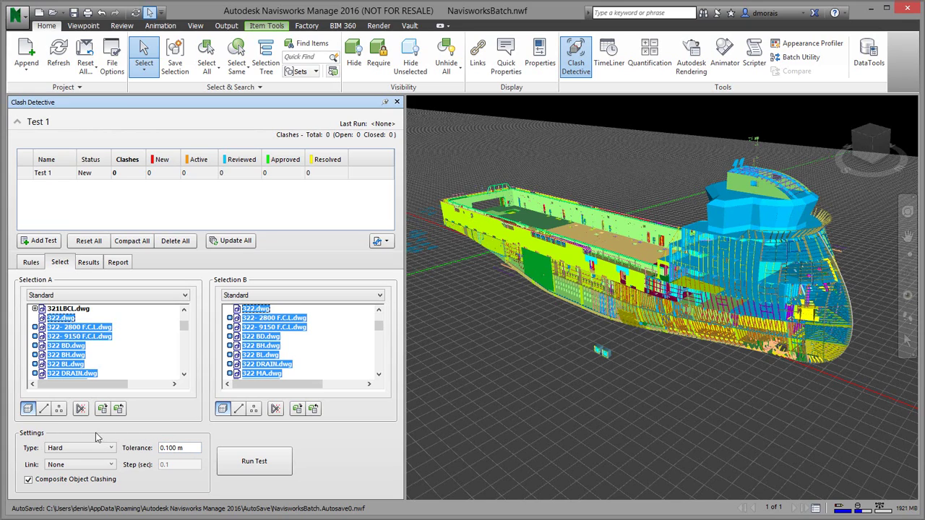
Turn on the 'Items in same file' ignore rule for Test 1.
left_click(32, 262)
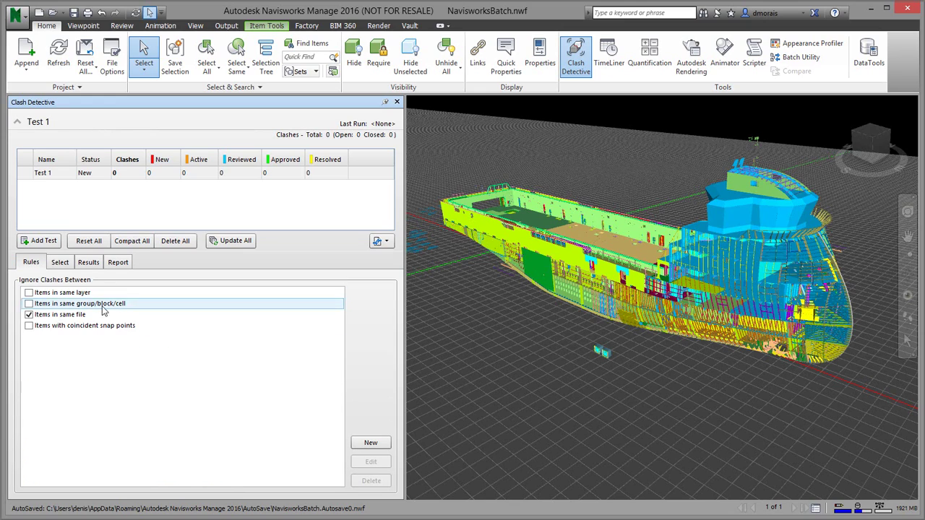
left_click(54, 316)
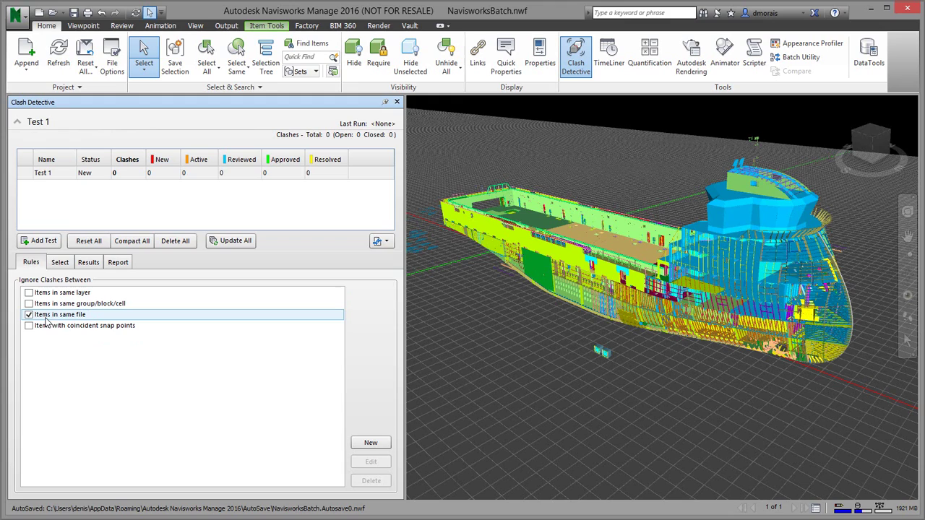
left_click(61, 263)
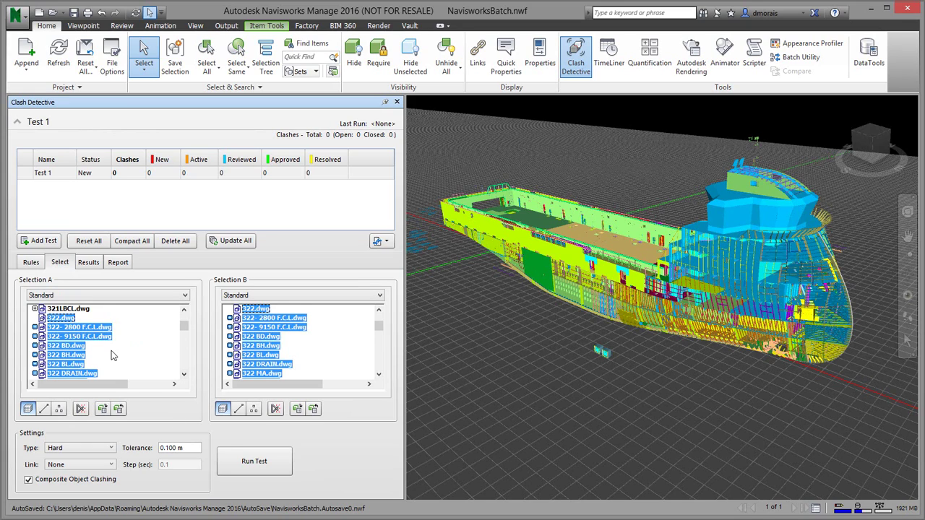
Run Test 1, which finds 27 new clashes.
left_click(259, 466)
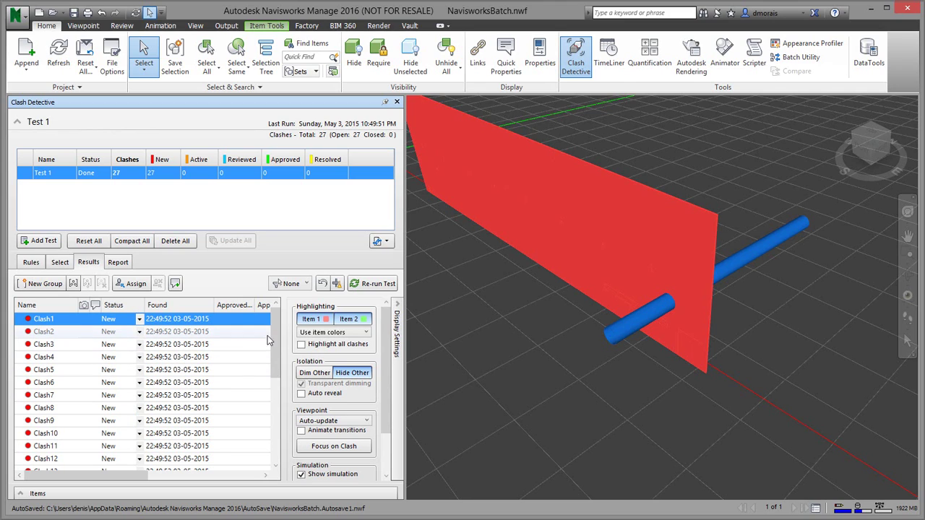
Step through Clash3 to Clash7 in the results, then return to Clash1.
left_click_drag(276, 334, 270, 432)
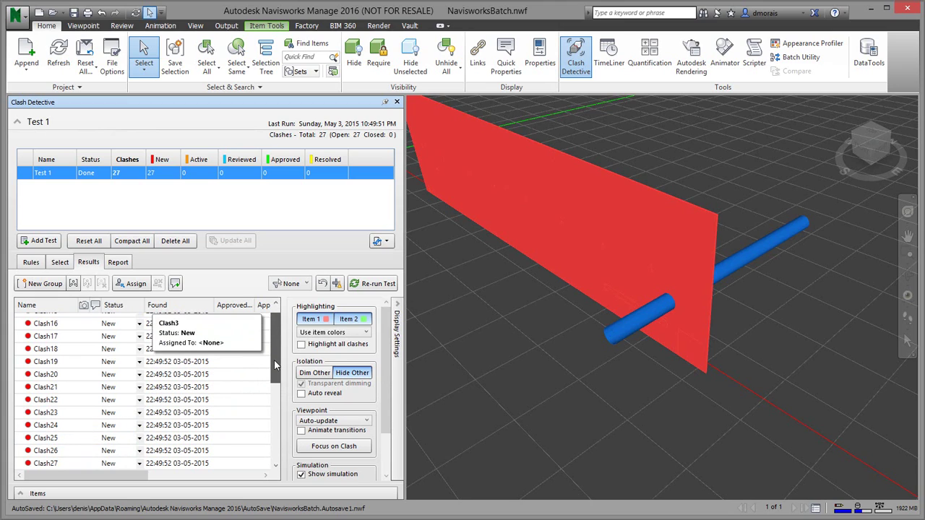
scroll(274, 351, "up", 5)
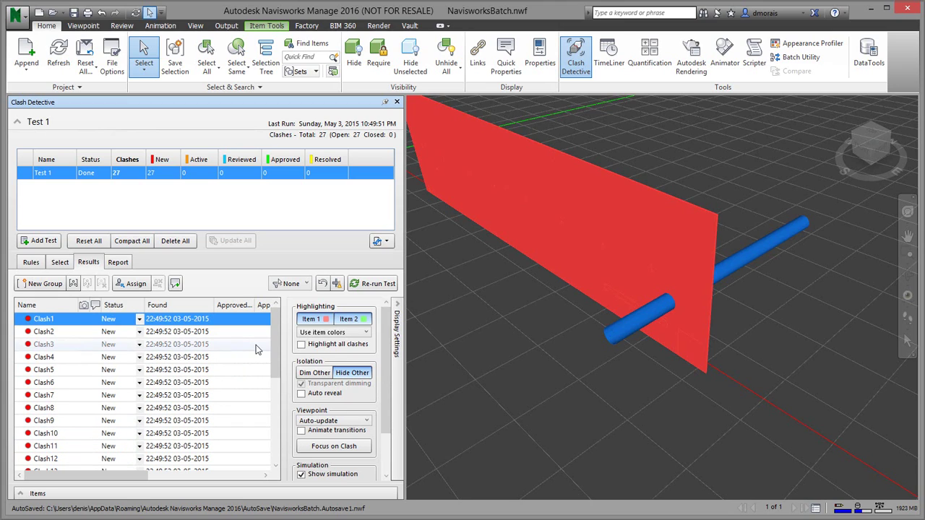
left_click(57, 346)
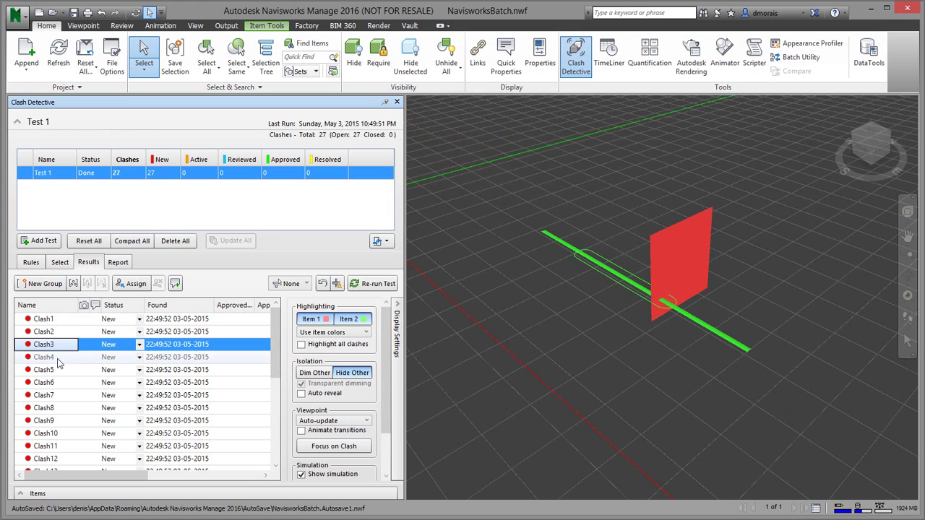
left_click(59, 357)
left_click(60, 370)
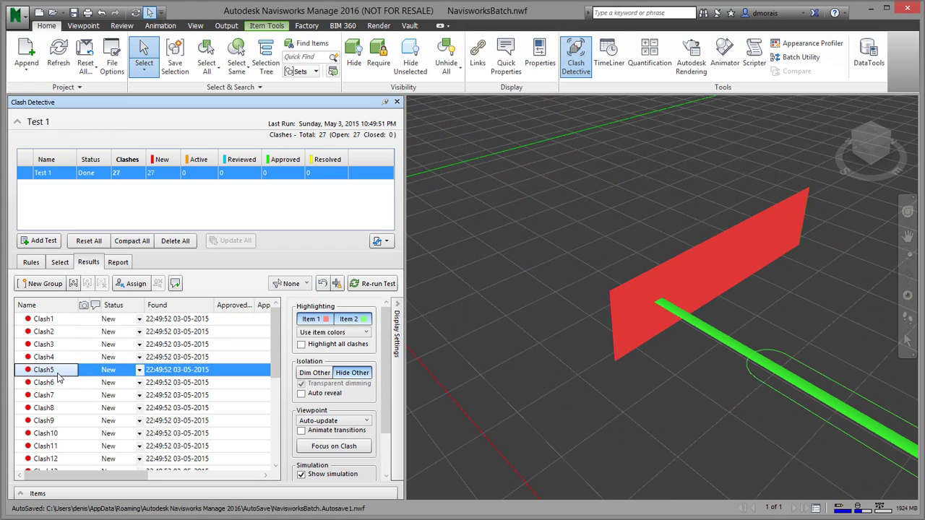
left_click(39, 383)
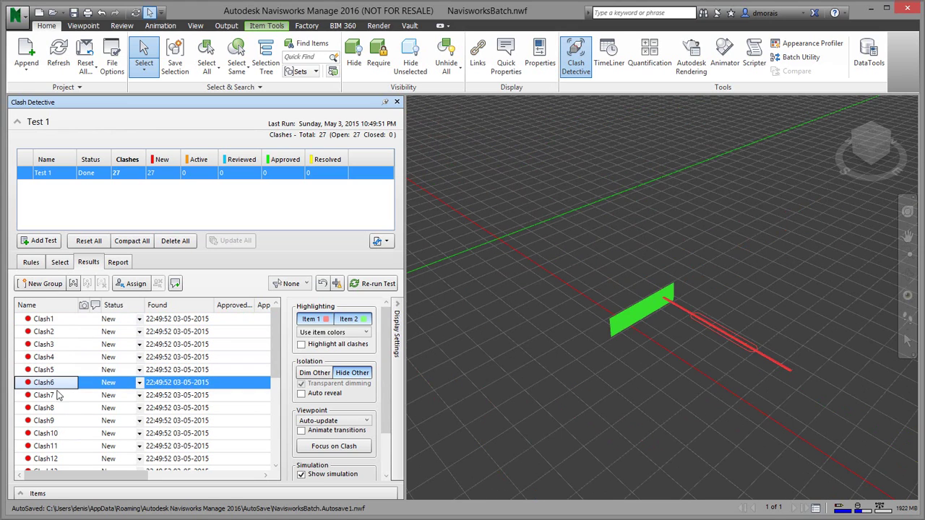
left_click(63, 396)
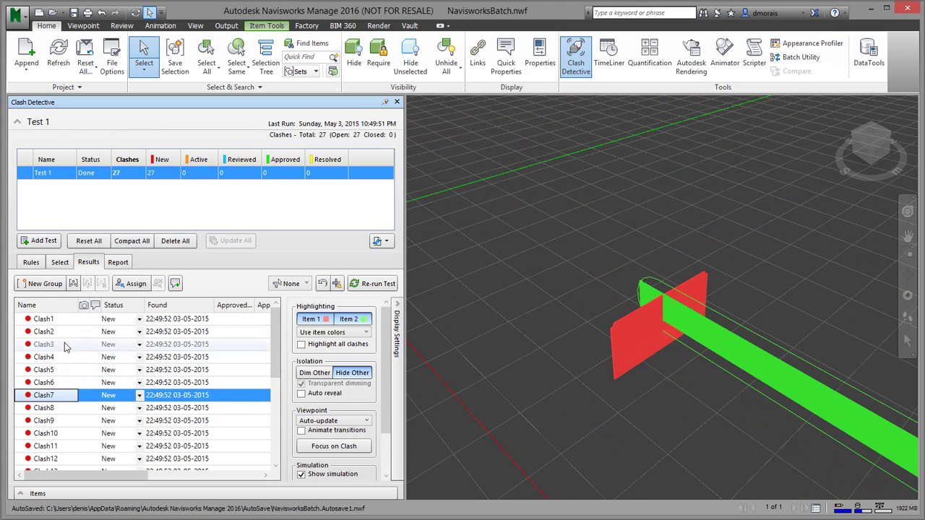
left_click(50, 322)
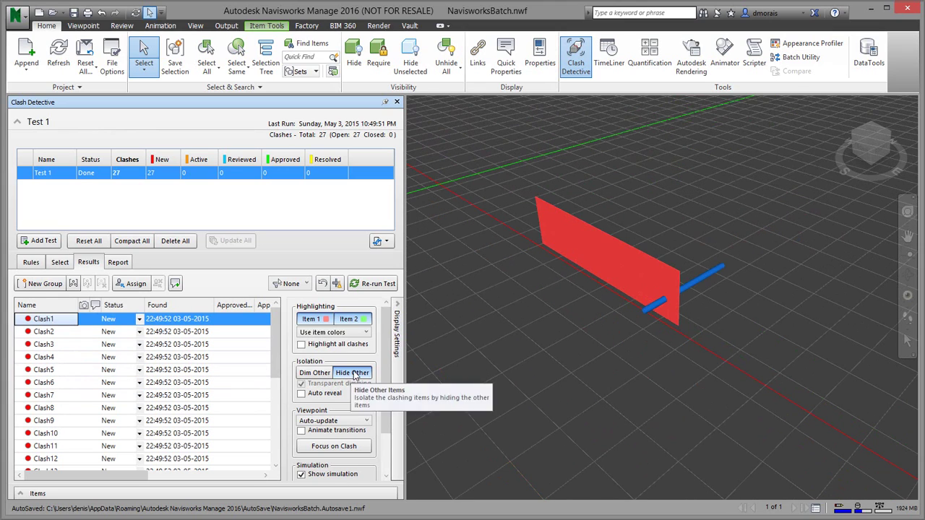
Isolate Clash1's plate and pipe with Hide Other, zoom in, and select the plate.
left_click(398, 322)
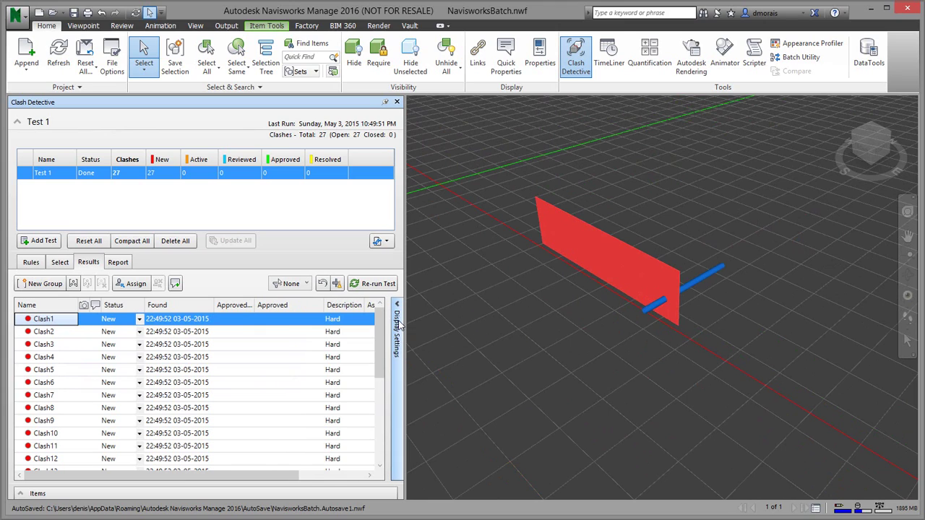
left_click(398, 325)
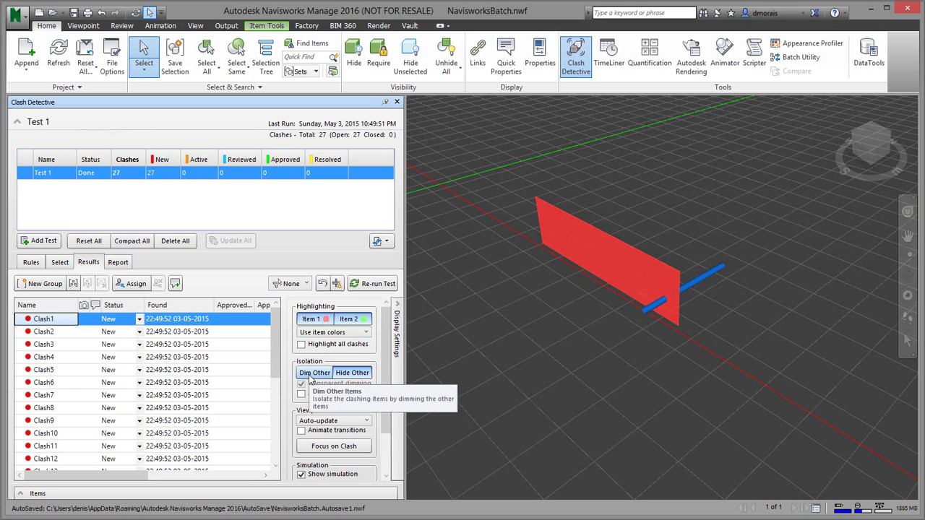
left_click(338, 372)
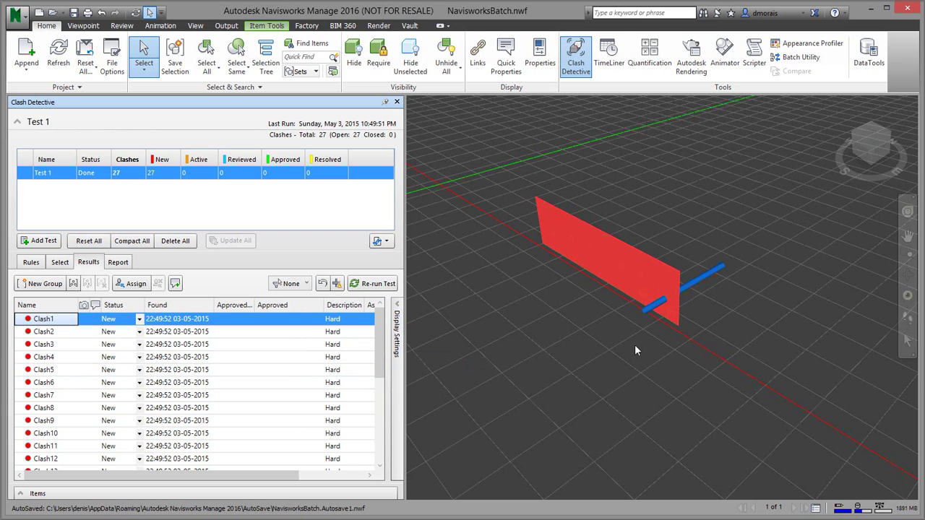
middle_click_drag(701, 302, 672, 323)
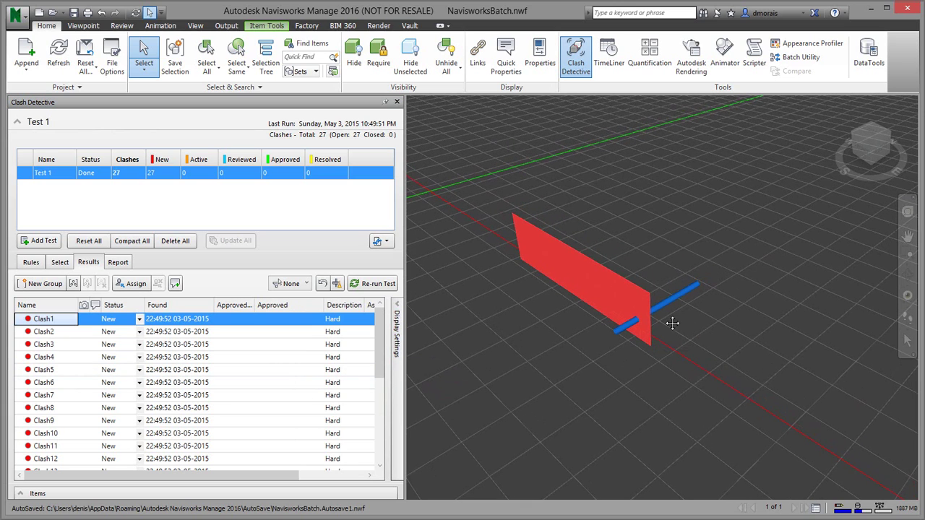
scroll(637, 325, "up", 4)
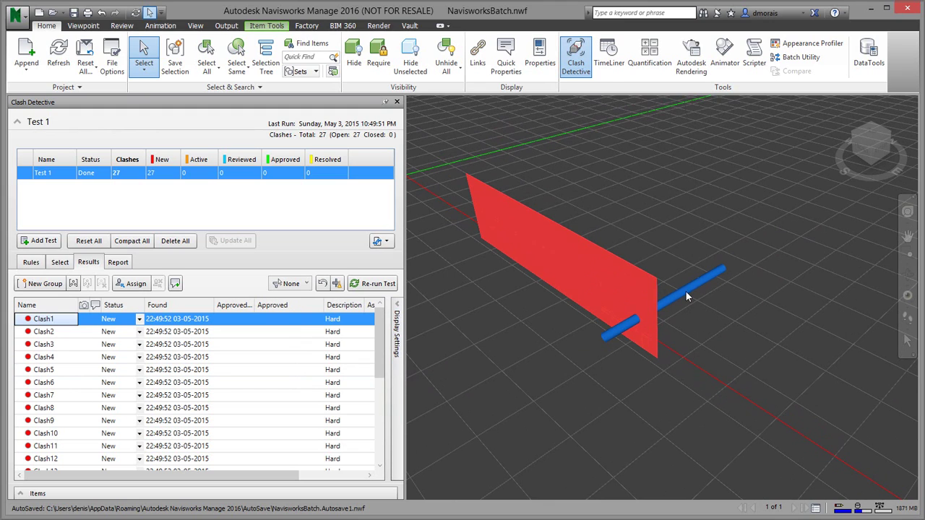
left_click(627, 300)
Show the ShipConstructor properties of the plate, then the pipe (part 322-MA-138, spool 322-MA-37).
right_click(627, 297)
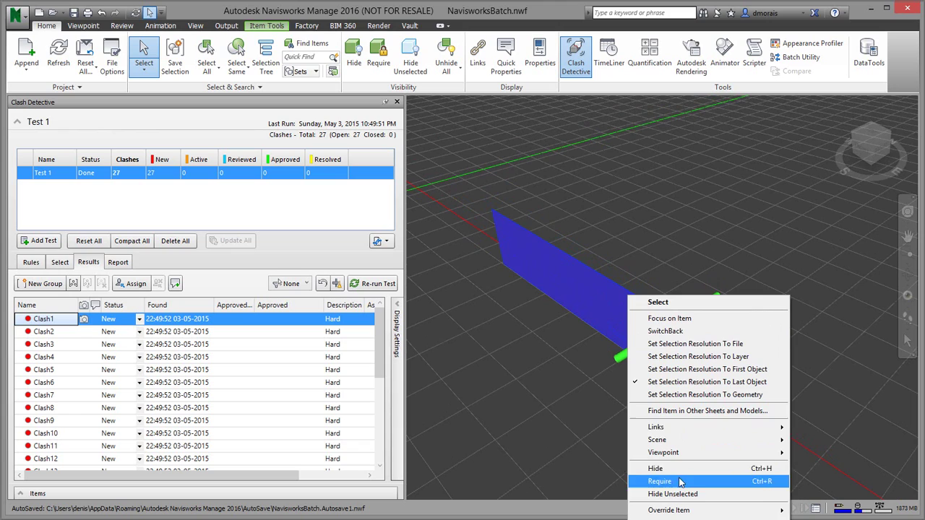
left_click(498, 355)
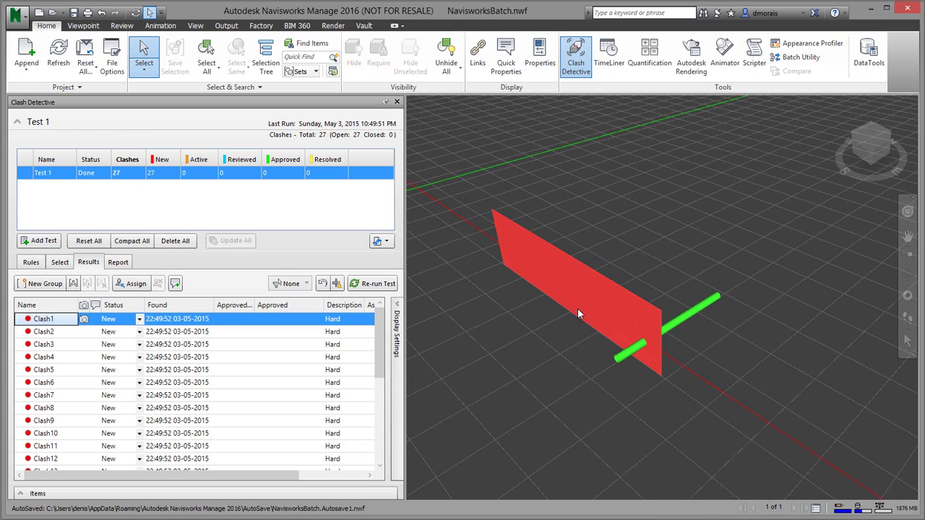
left_click(540, 57)
left_click(556, 303)
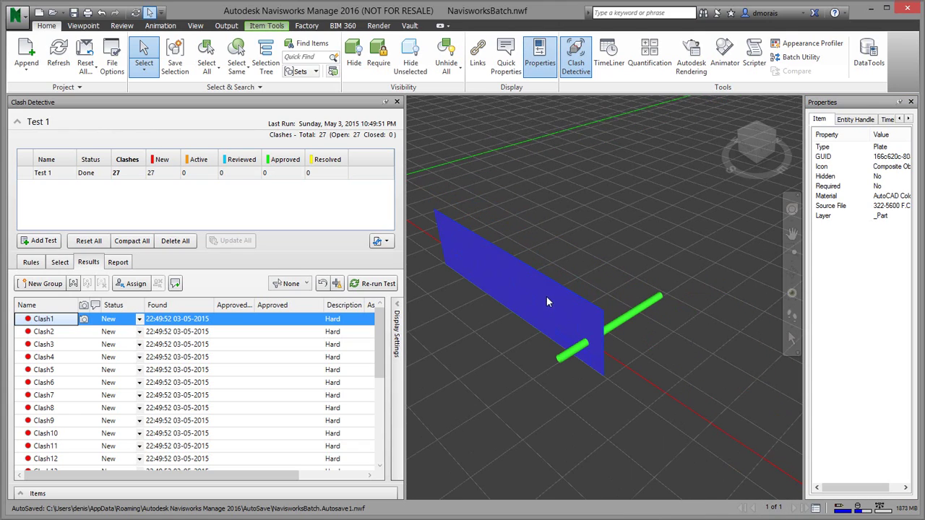
left_click_drag(803, 290, 698, 291)
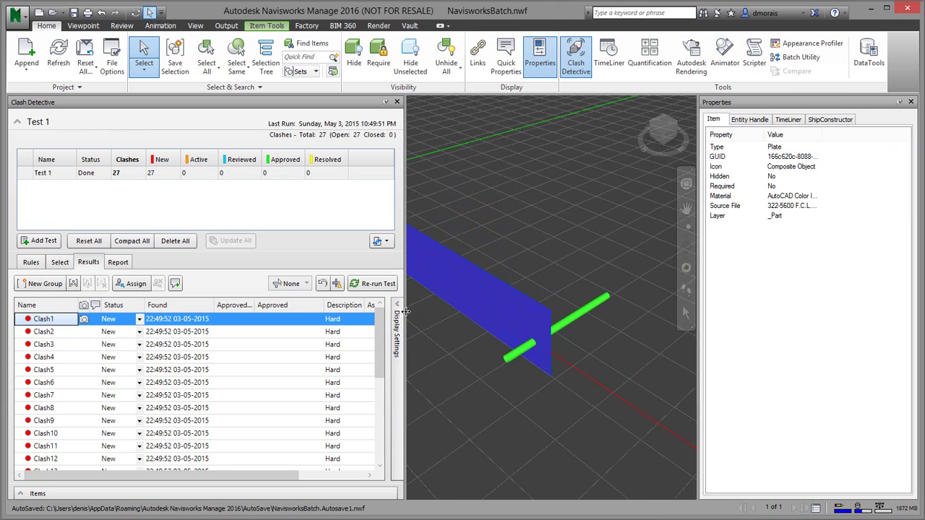
left_click_drag(403, 312, 235, 312)
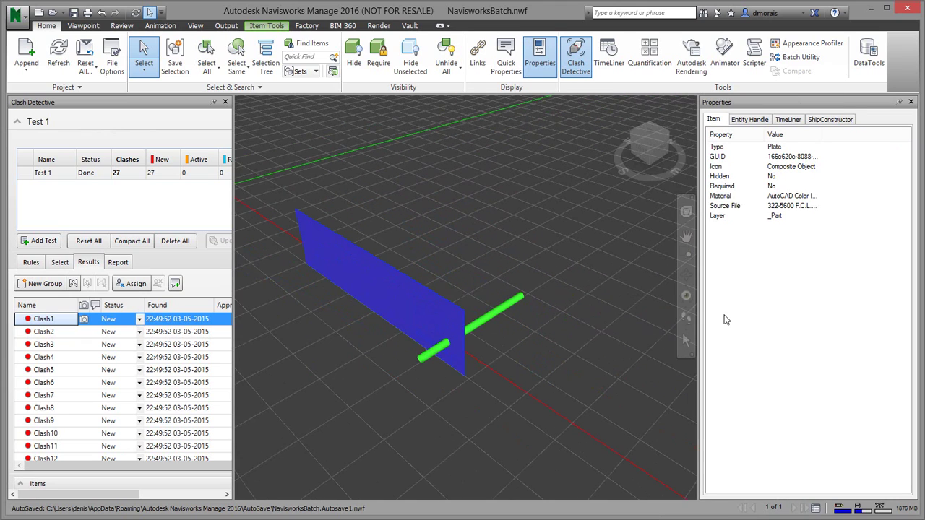
left_click(829, 119)
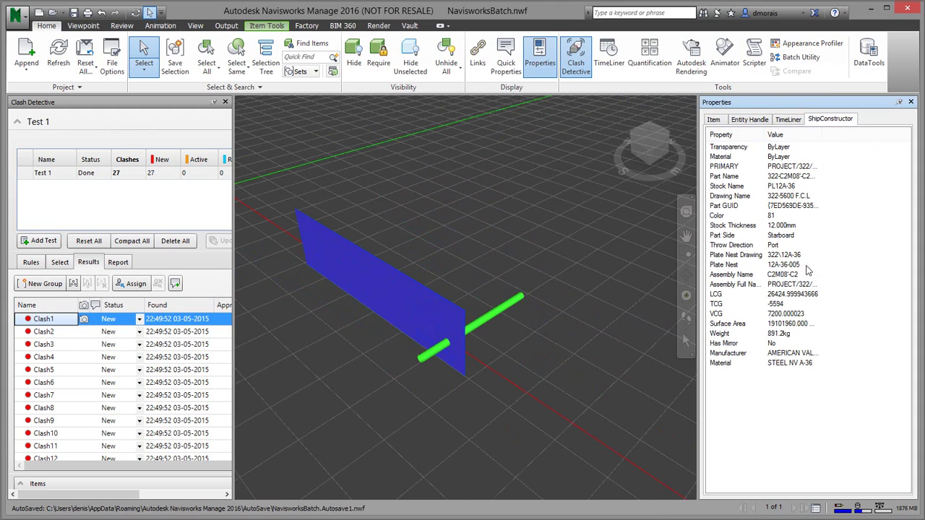
left_click_drag(824, 140, 894, 146)
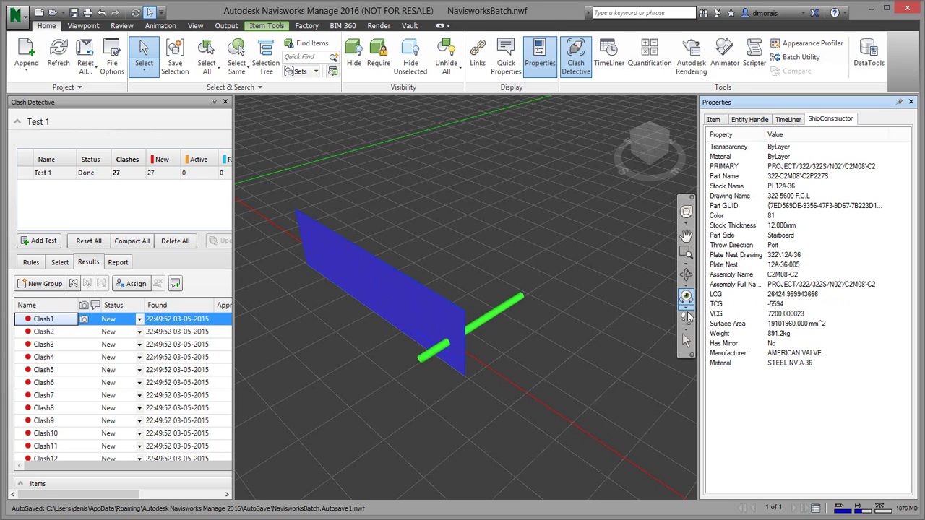
left_click(477, 329)
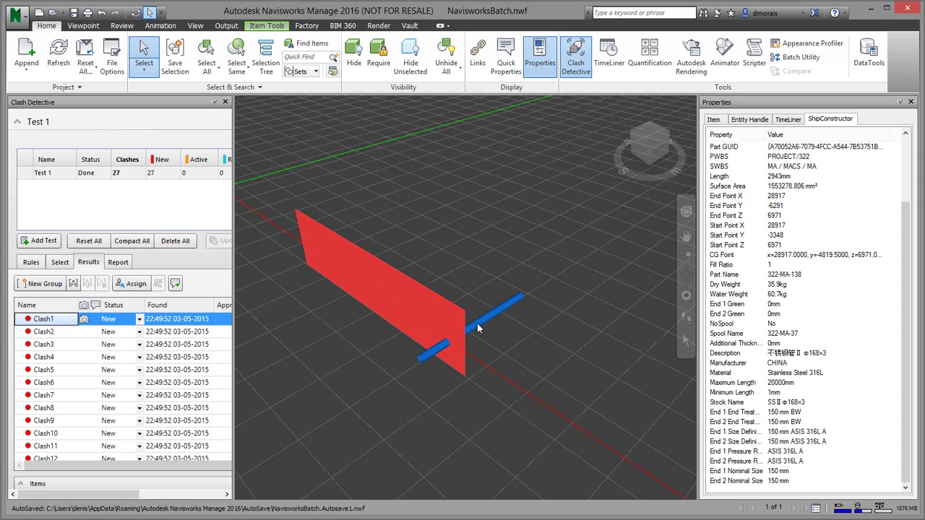
left_click_drag(903, 239, 909, 174)
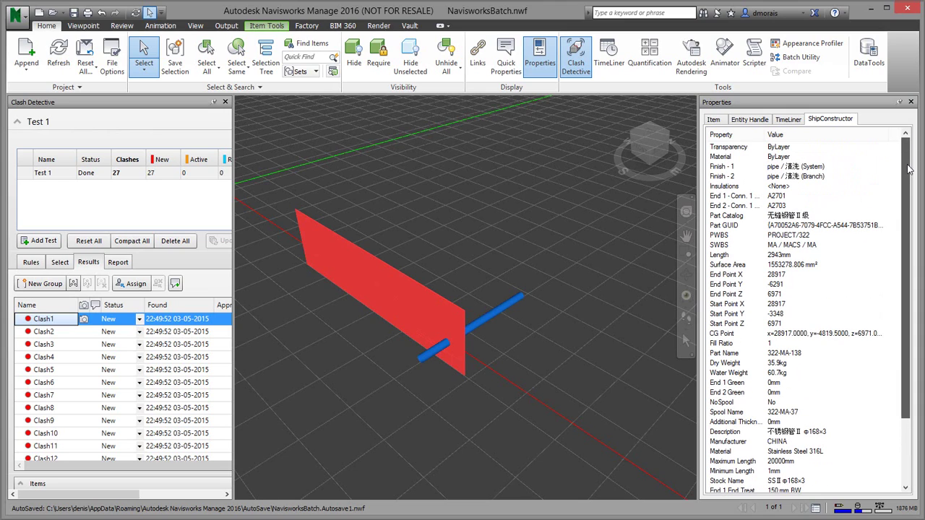
right_click(487, 315)
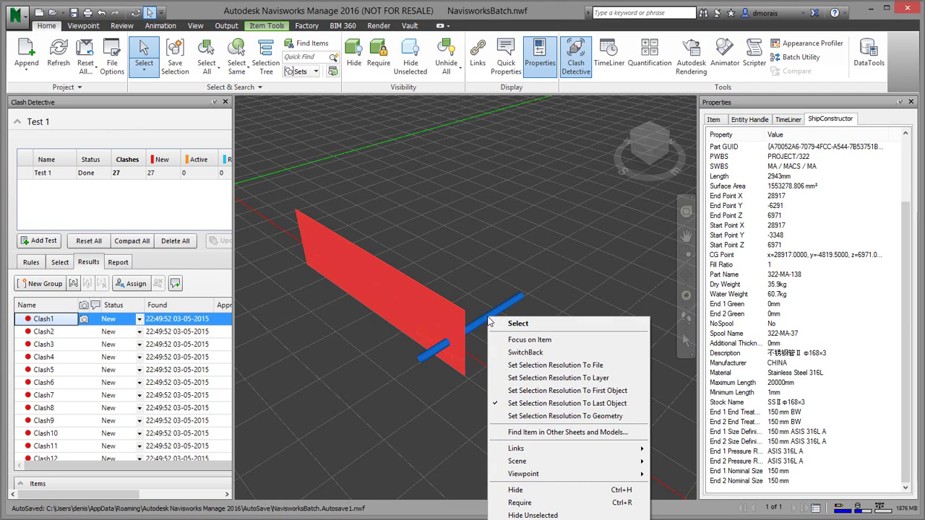
left_click(539, 353)
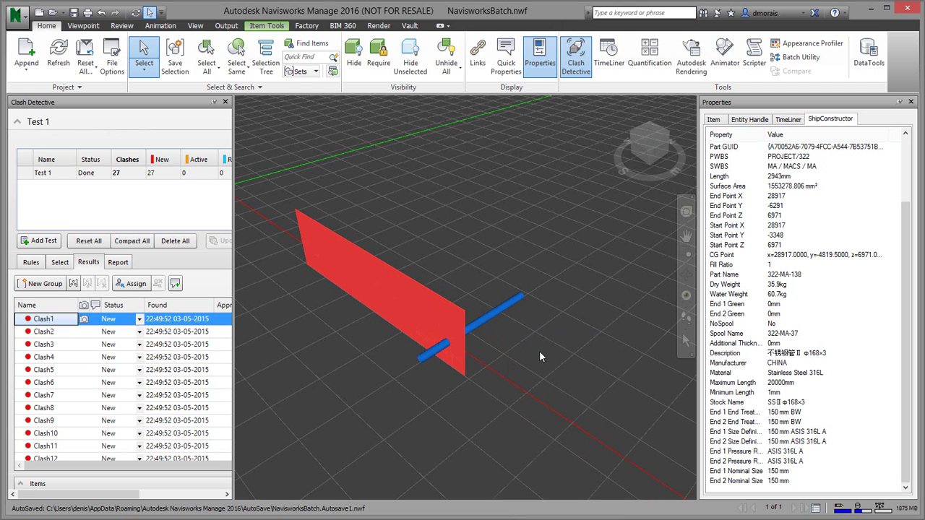
left_click(872, 9)
Use SwitchBack on the red clashing plate to open 322-5600 F.C.L.dwg in ShipConstructor.
left_click(390, 295)
right_click(412, 312)
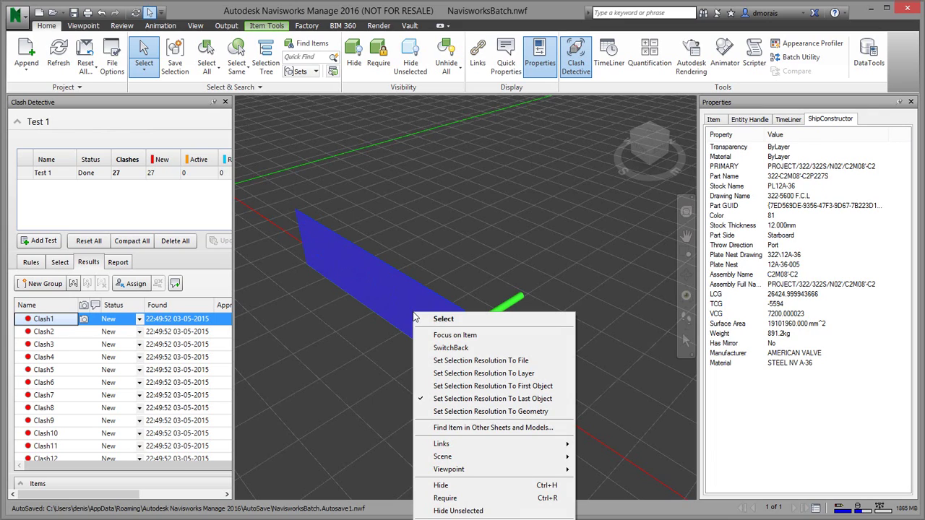
left_click(447, 350)
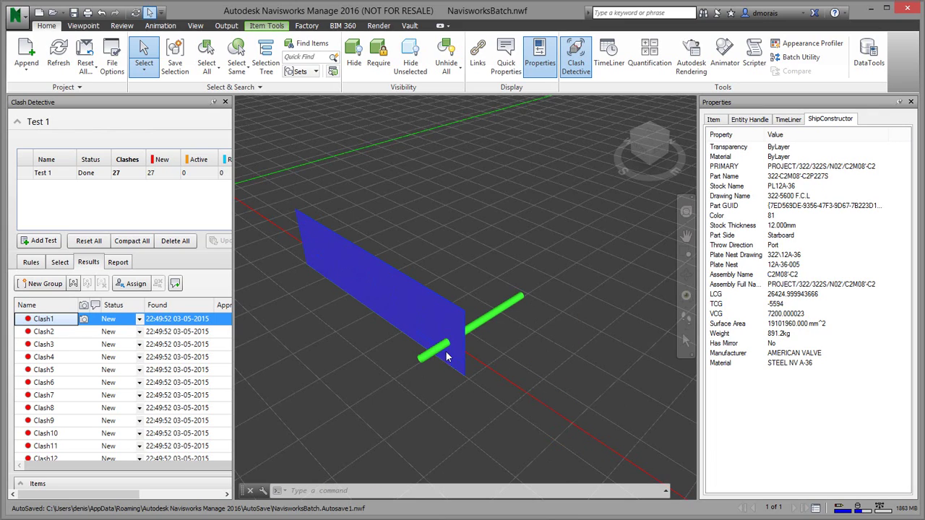
left_click(867, 8)
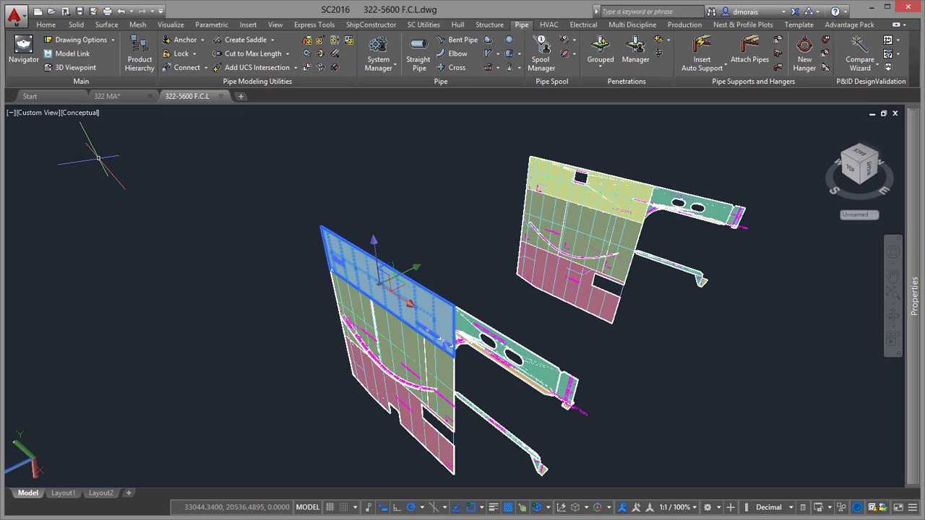
Switch to the 322 MA.dwg drawing and run MLINK to open the MLink Manager.
left_click(120, 96)
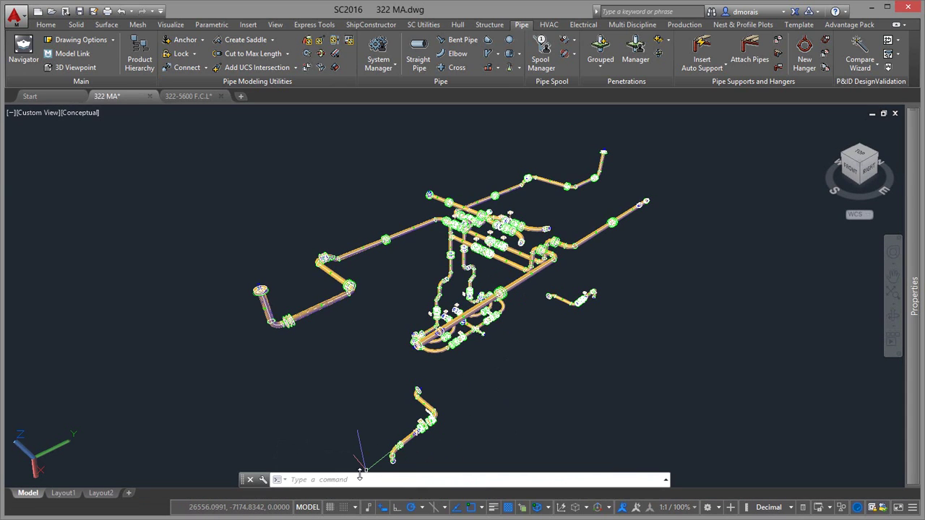
left_click(359, 479)
type("MLINK")
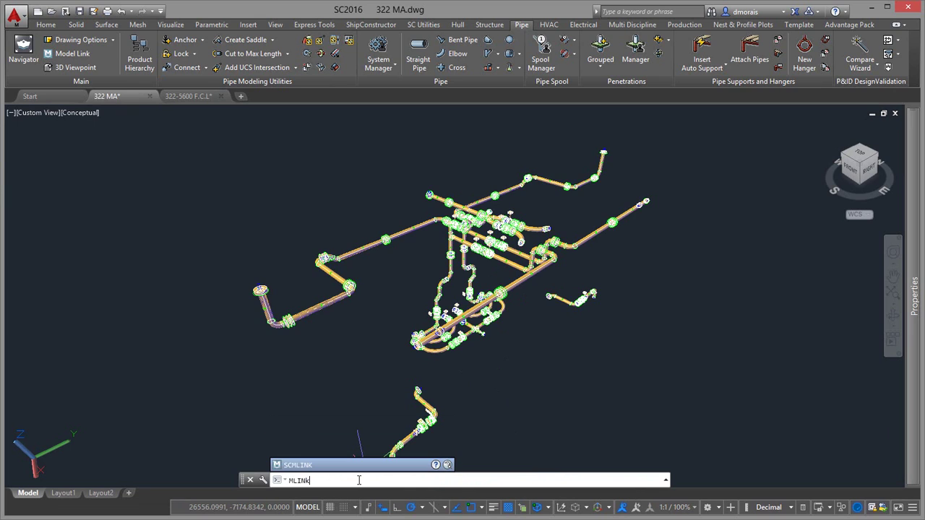
key("Return")
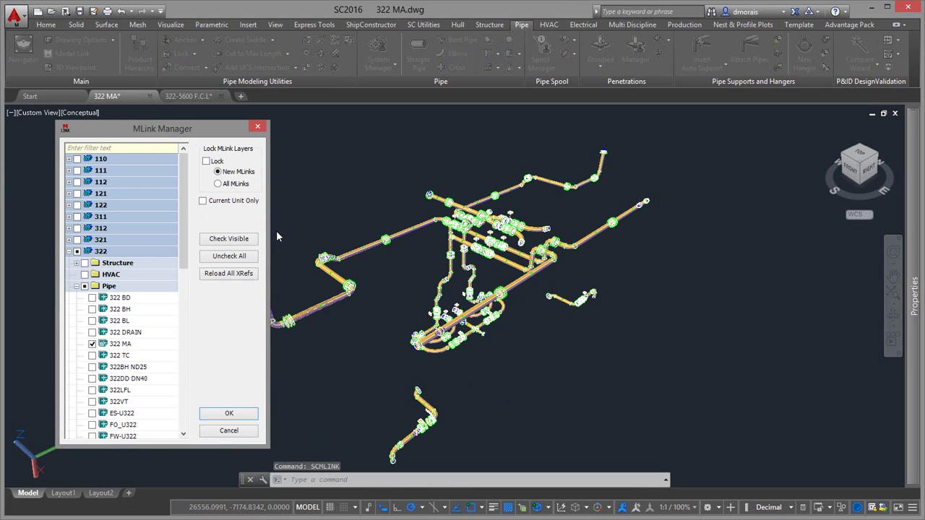
Filter for '322-5600 f' and link 322-5600 F.C.L into 322 MA, then zoom in.
left_click(123, 148)
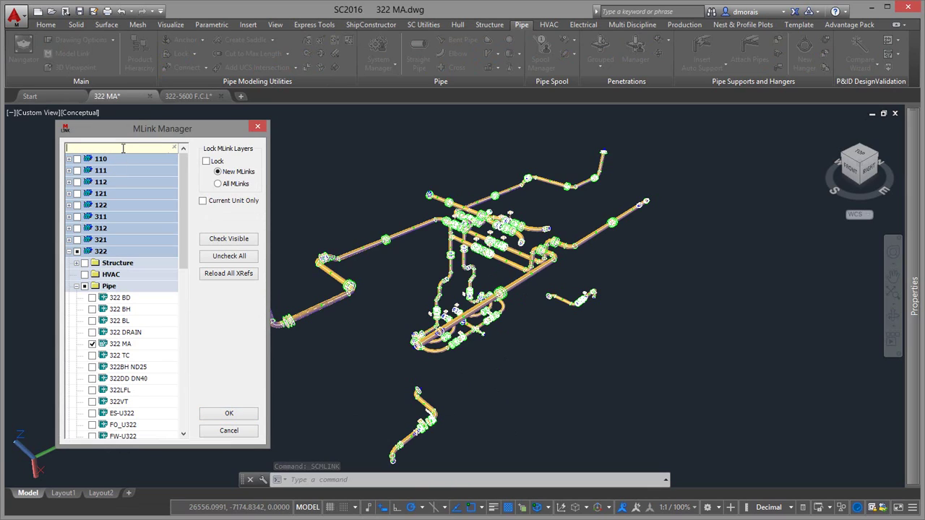
type("322")
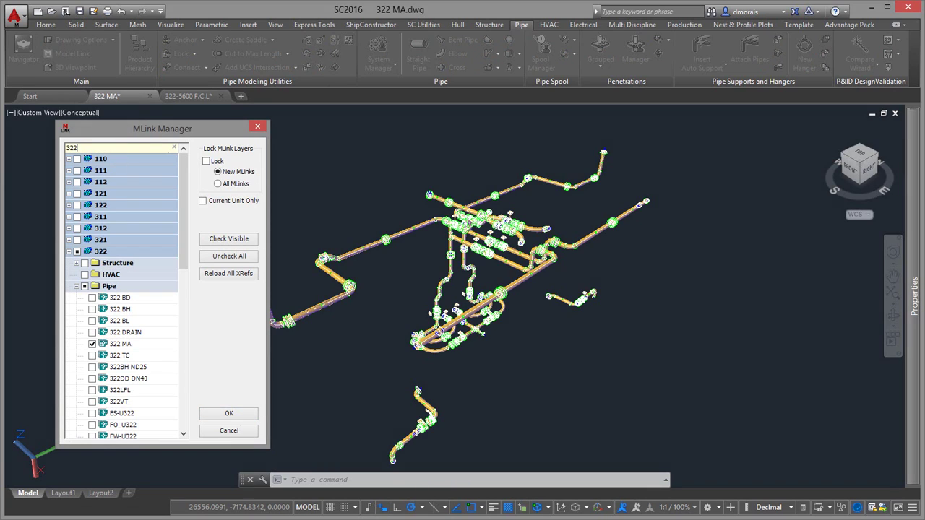
type("-5600 f")
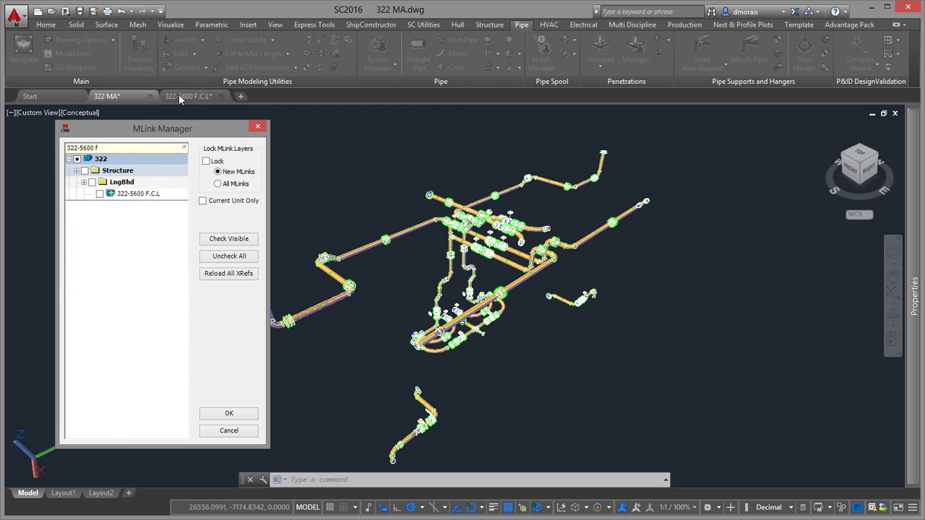
left_click(100, 194)
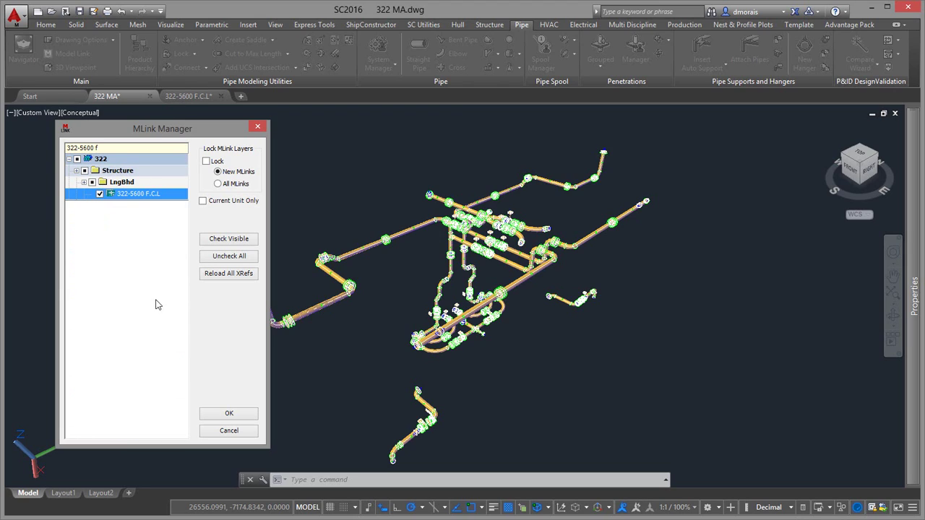
left_click(222, 416)
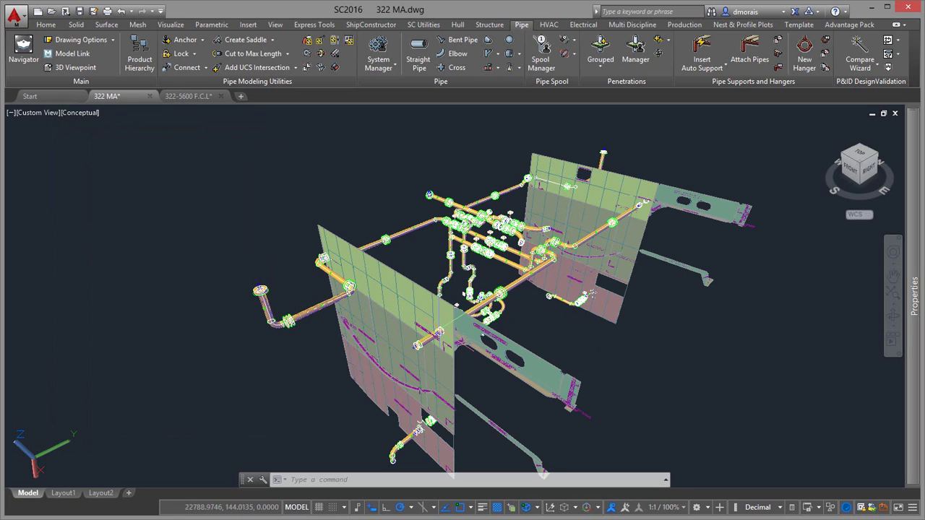
scroll(535, 325, "up", 3)
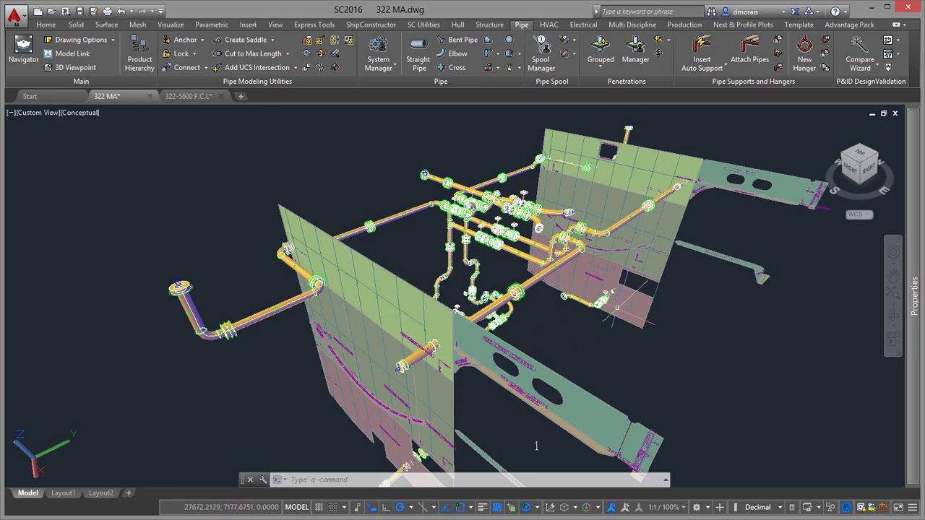
Start an individual penetration with the bulkhead plate as structure and the clashing pipe as penetrator.
left_click(600, 66)
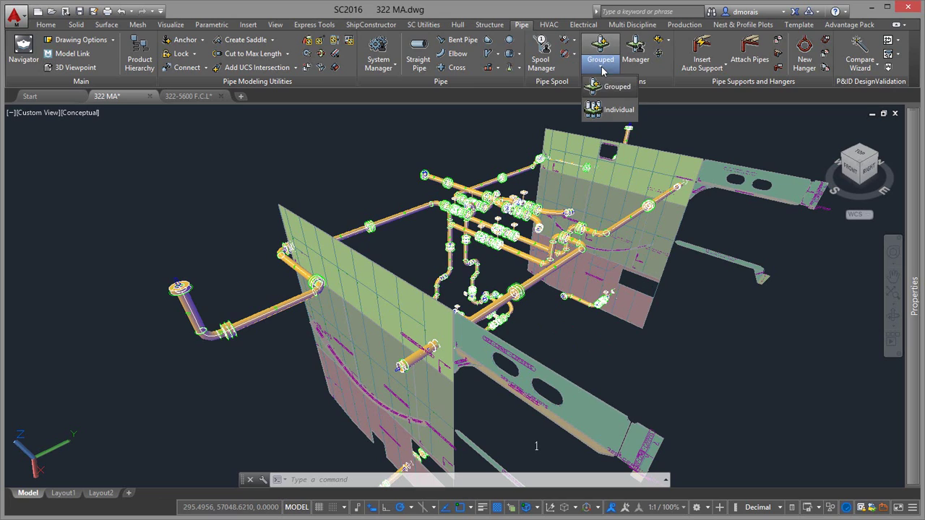
left_click(614, 110)
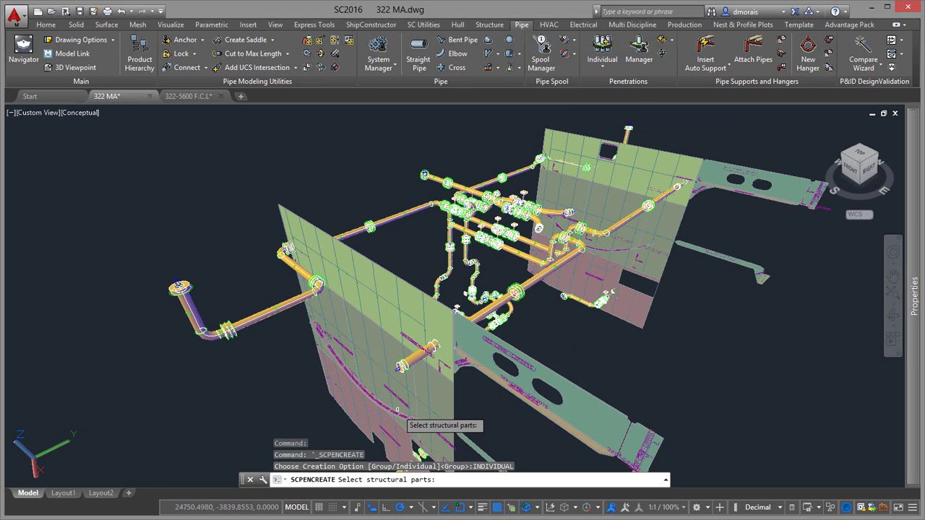
scroll(426, 366, "up", 2)
scroll(420, 357, "up", 1)
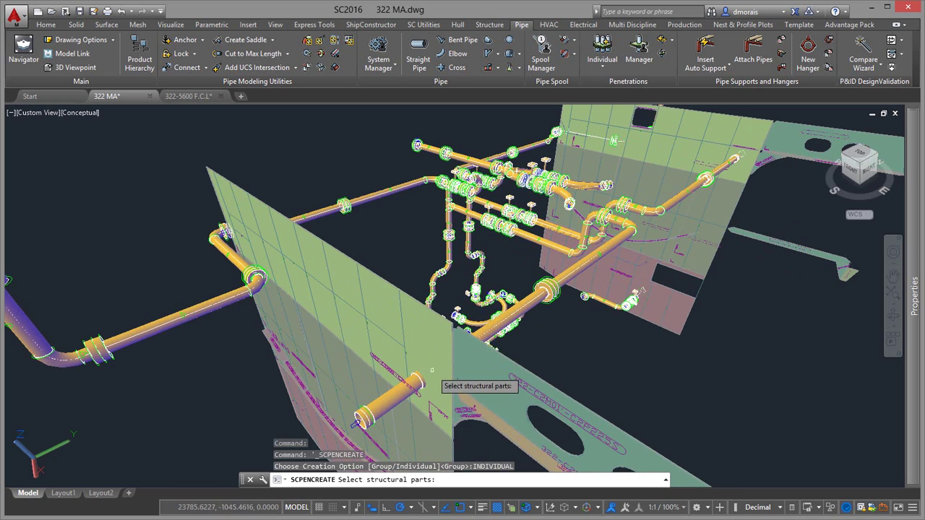
left_click(408, 344)
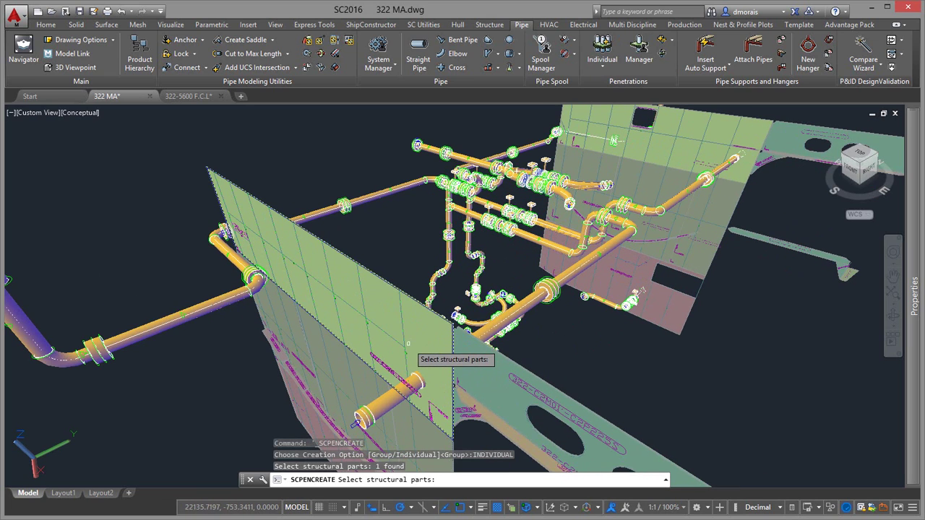
key("Return")
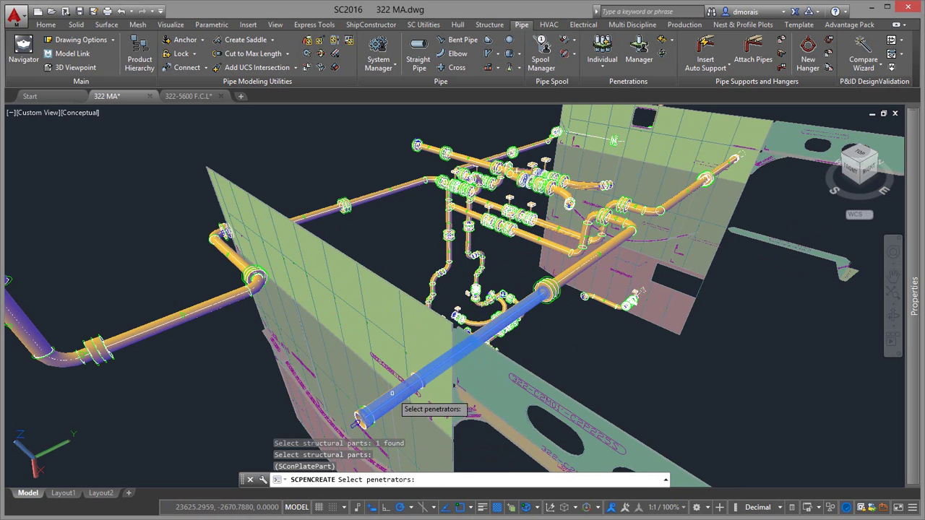
left_click(392, 393)
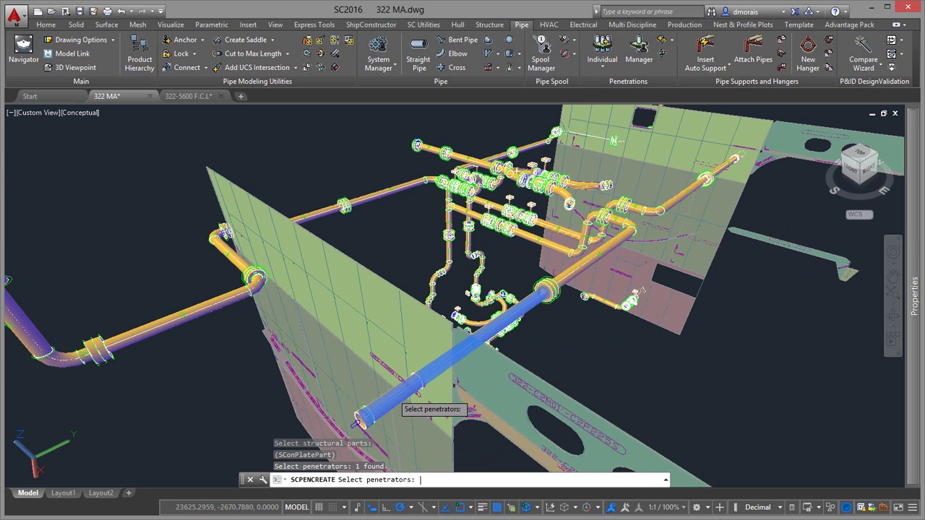
key("Return")
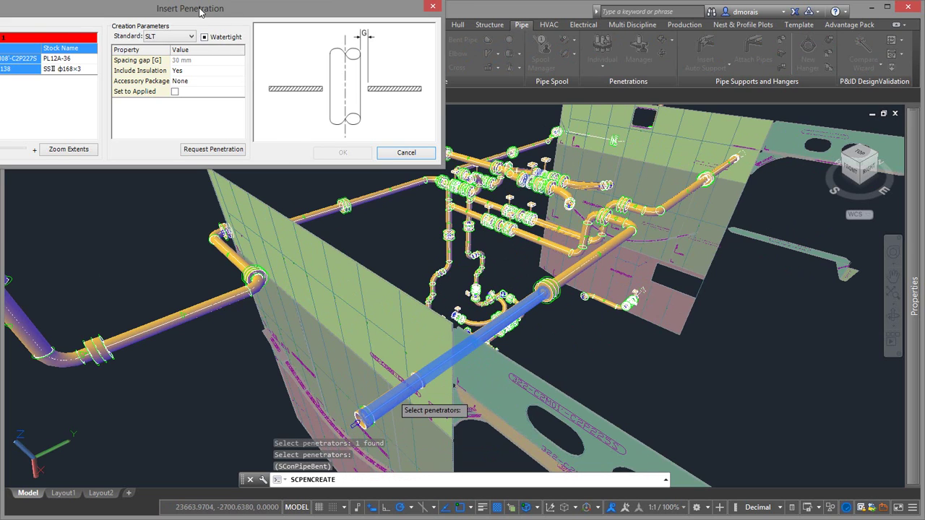
Keep the Standard SLT penetration, set it to Applied, and request the cut for the pipe.
left_click_drag(200, 12, 290, 43)
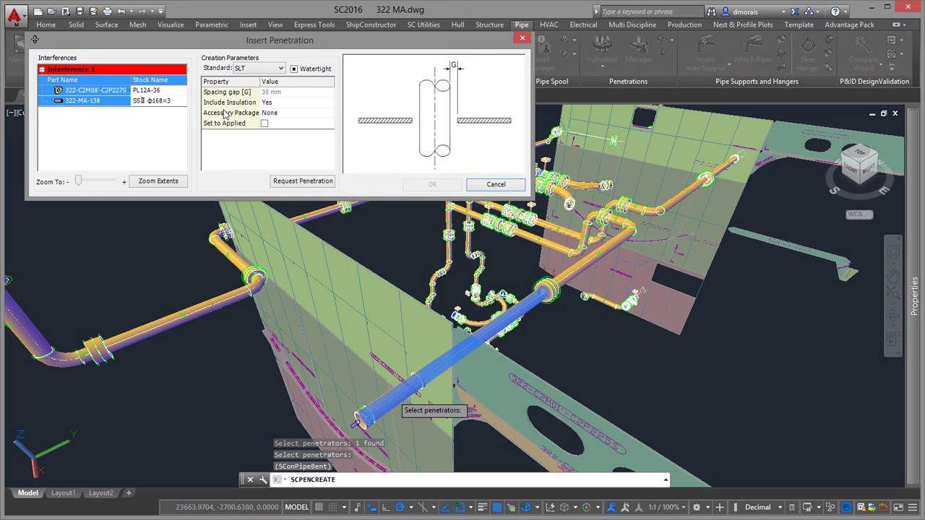
left_click(280, 69)
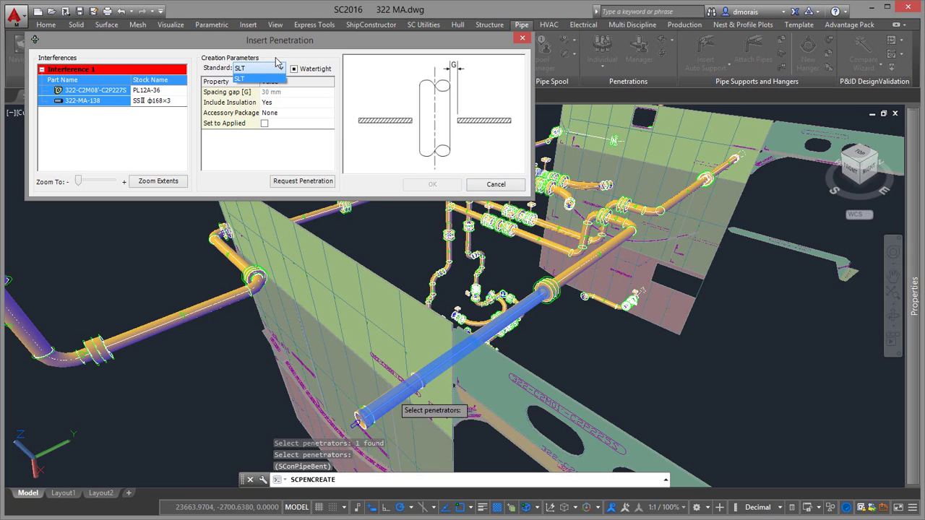
left_click(278, 65)
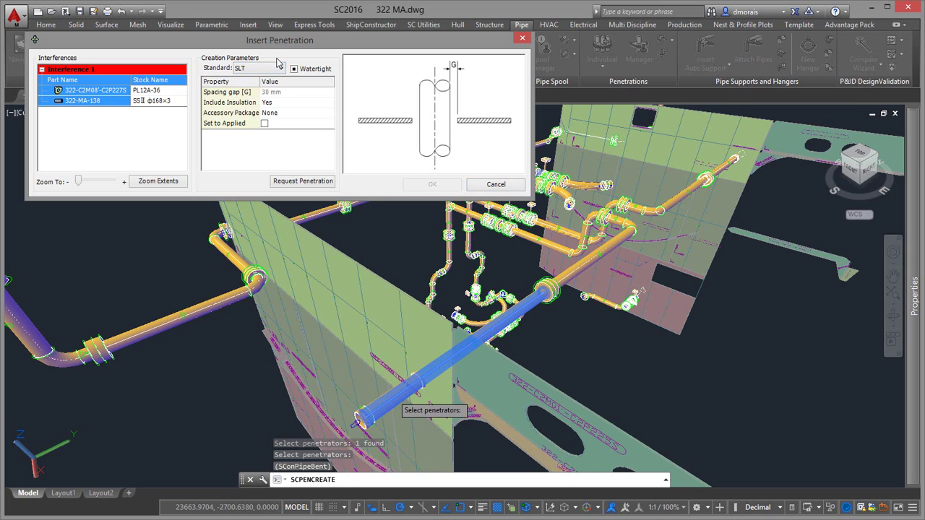
left_click(264, 125)
left_click(294, 181)
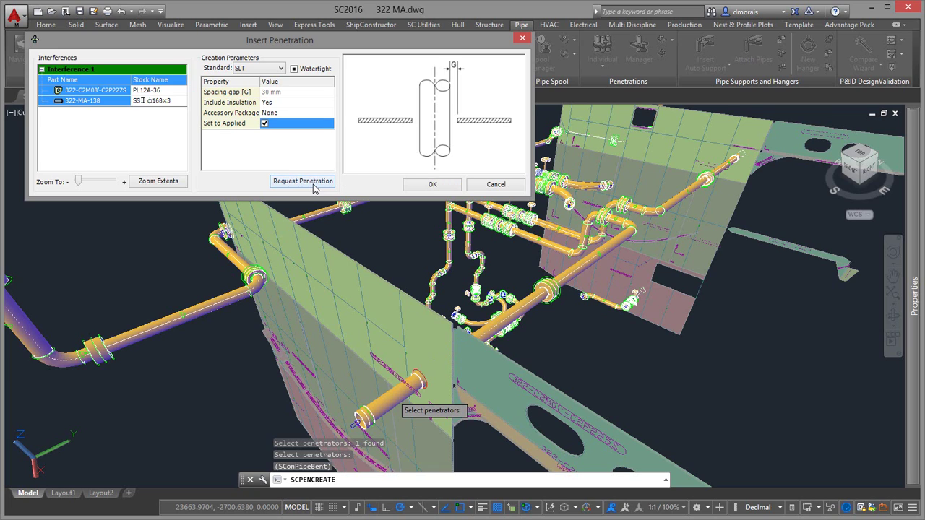
Insert the penetration and pan to inspect the new hole around the pipe in the plate.
left_click(431, 184)
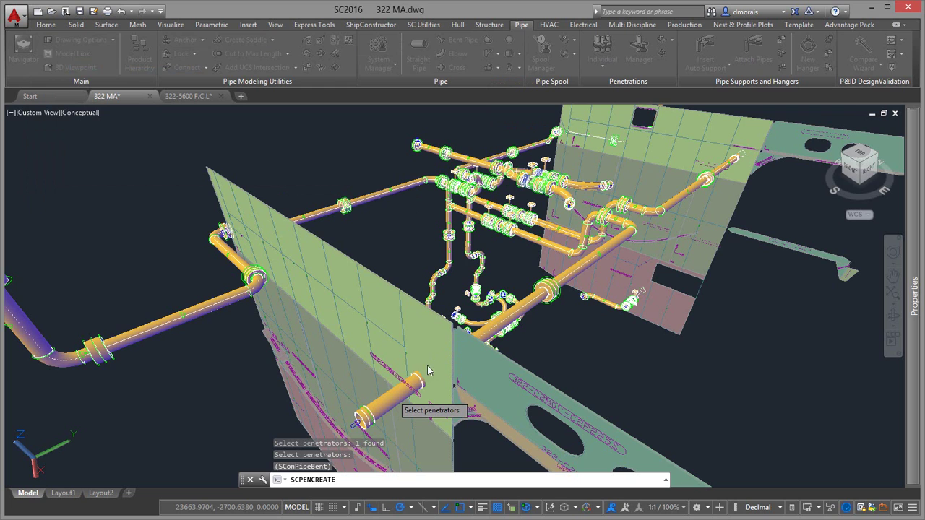
key("Return")
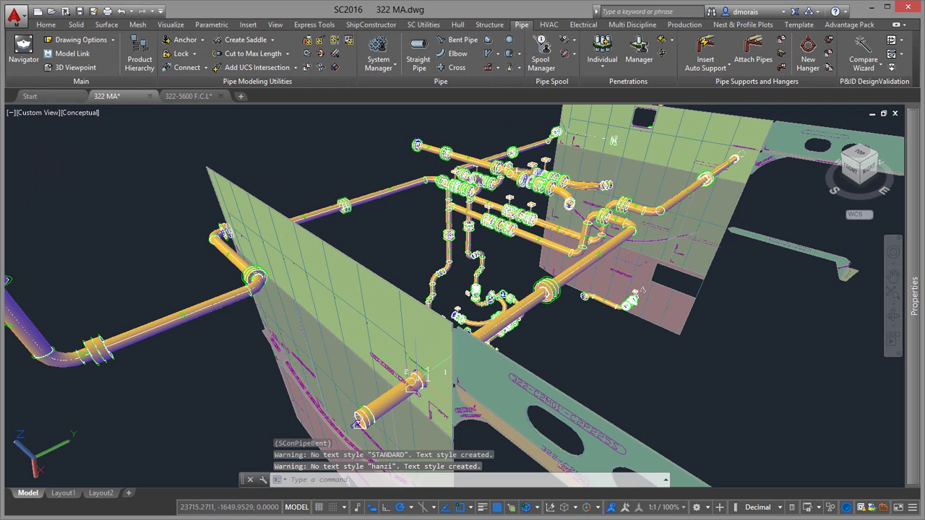
scroll(455, 436, "down", 3)
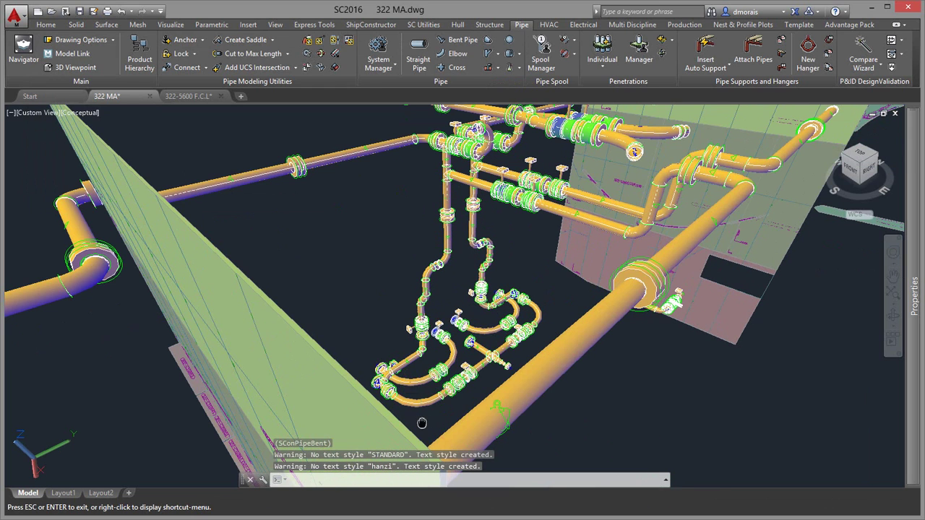
middle_click_drag(433, 419, 472, 260)
left_click_drag(472, 259, 439, 355)
key("Escape")
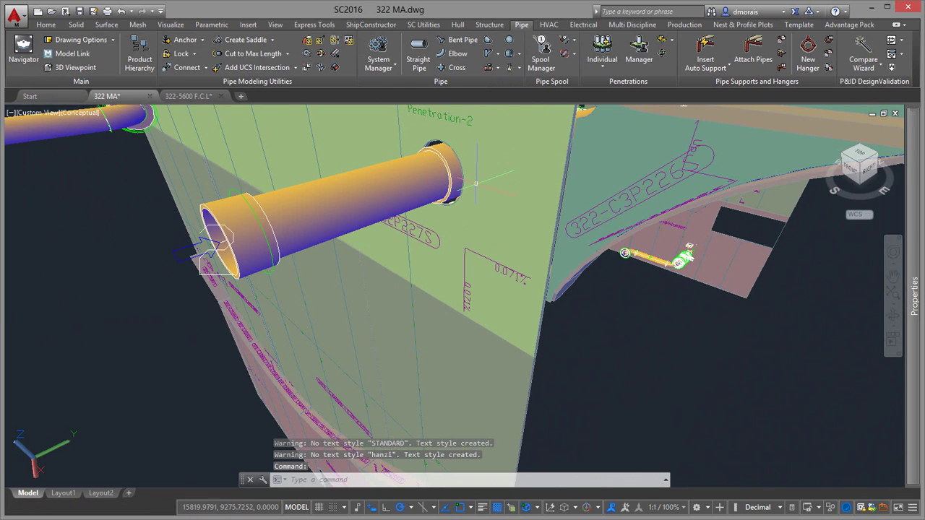
Save 322 MA.dwg with QSAVE and switch to the 322-5600 F.C.L drawing.
type("Qsa")
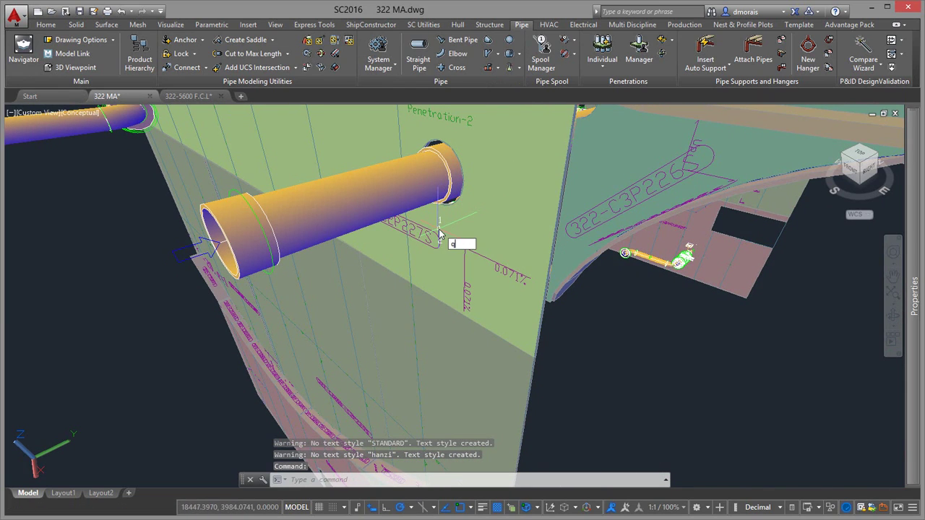
type("ve")
key("Return")
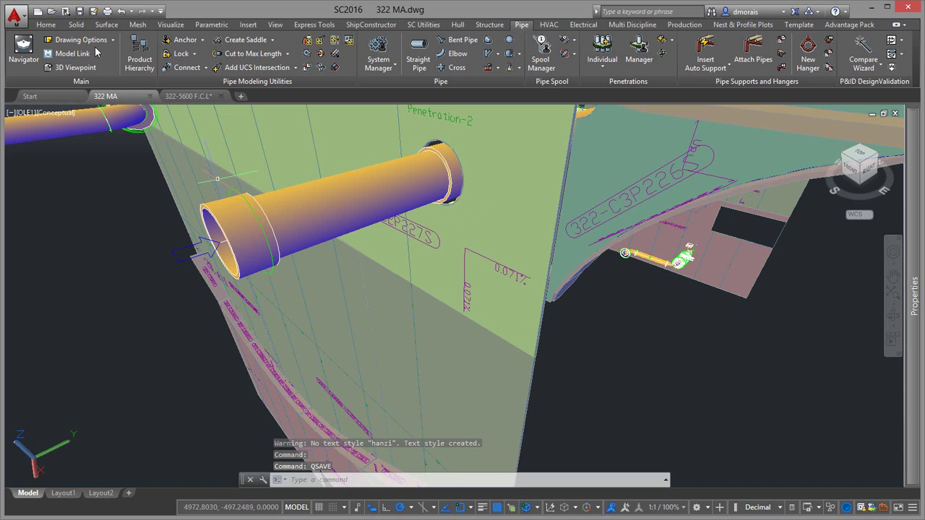
left_click(183, 99)
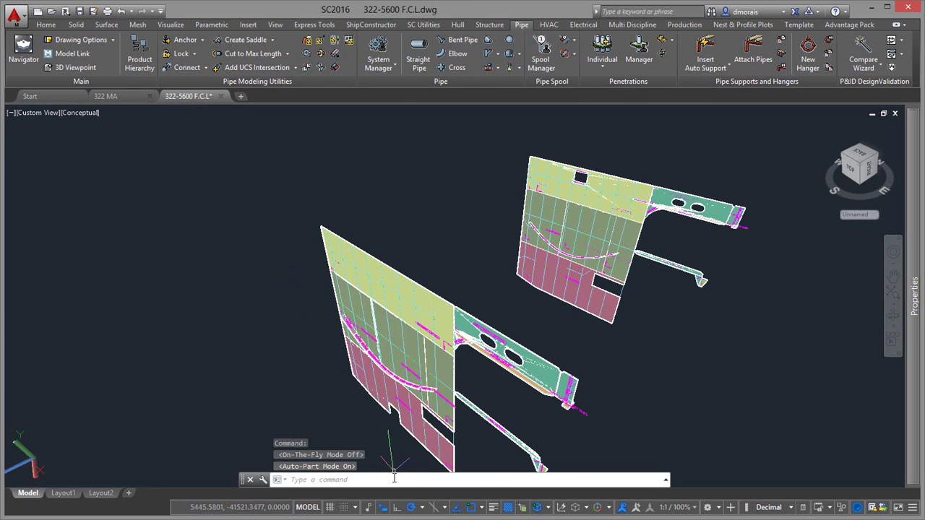
Reload the 322-5600 F.C.L drawing with SCRELOAD, accepting the undo warning, and zoom to the plate's hole.
type("s")
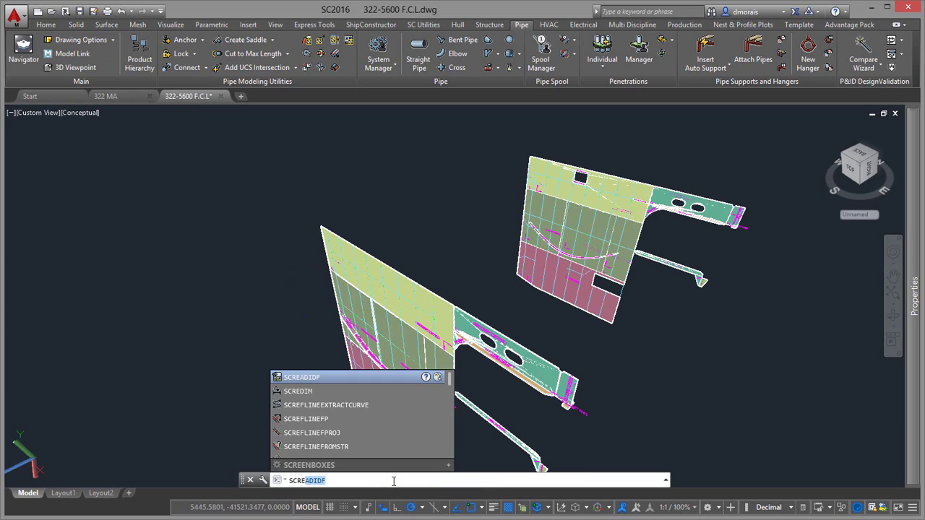
type("creload")
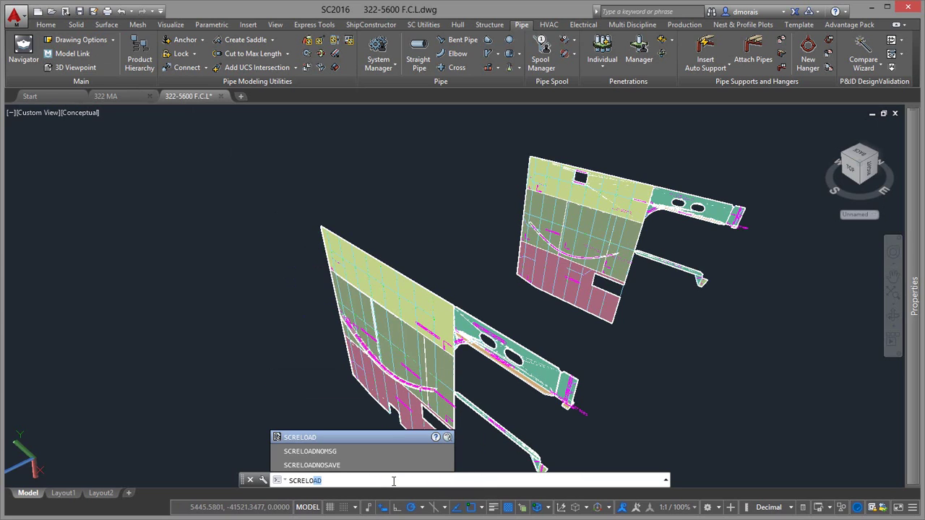
key("Return")
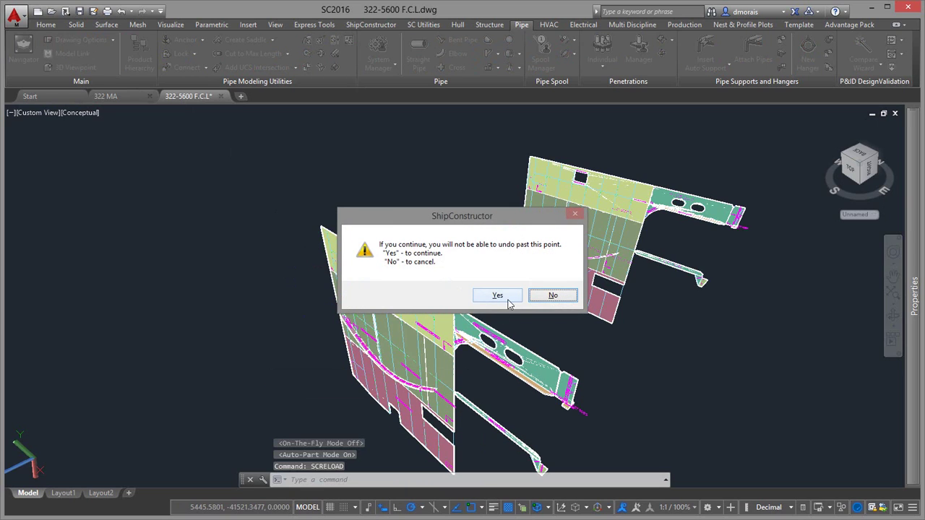
left_click(498, 296)
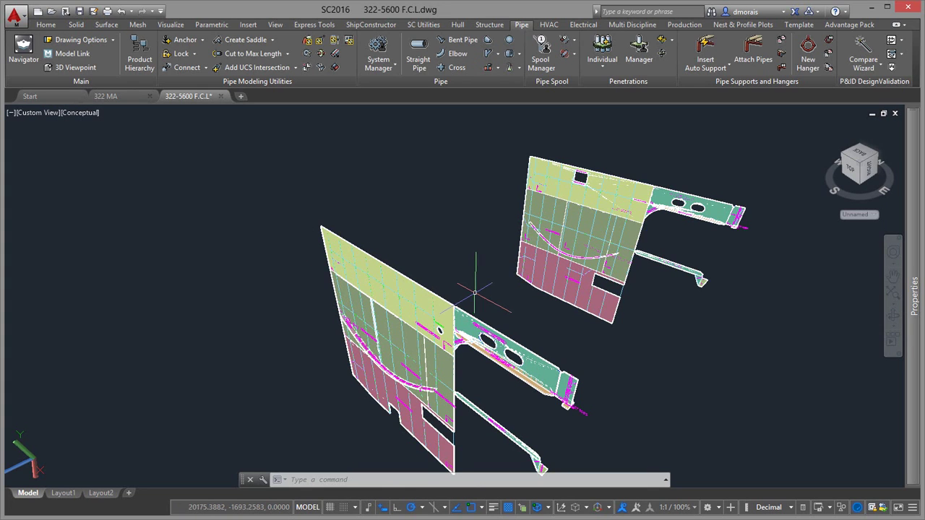
scroll(439, 329, "up", 5)
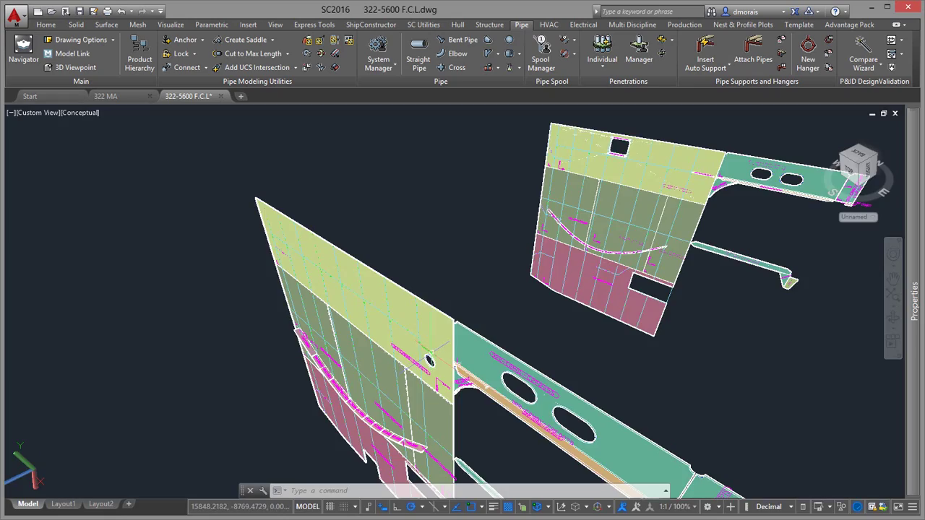
middle_click_drag(441, 321, 442, 293)
scroll(437, 300, "up", 2)
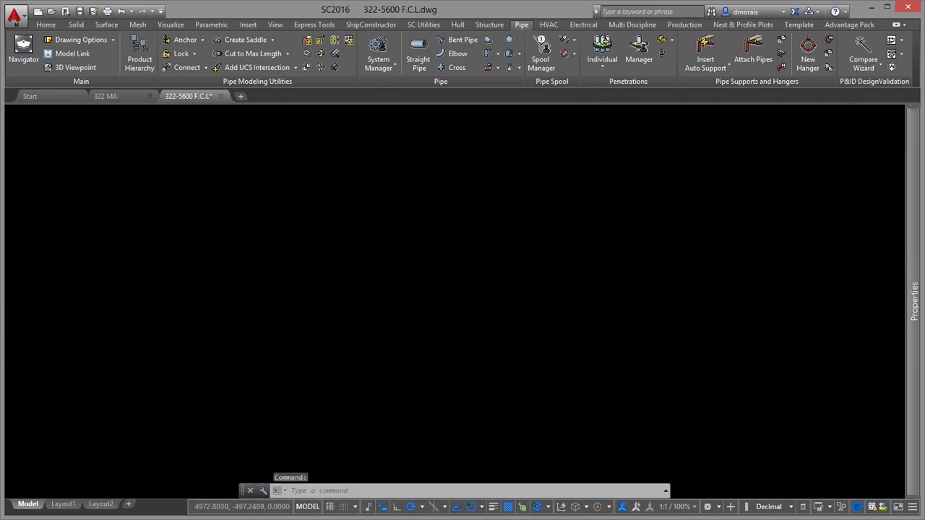
scroll(451, 318, "down", 2)
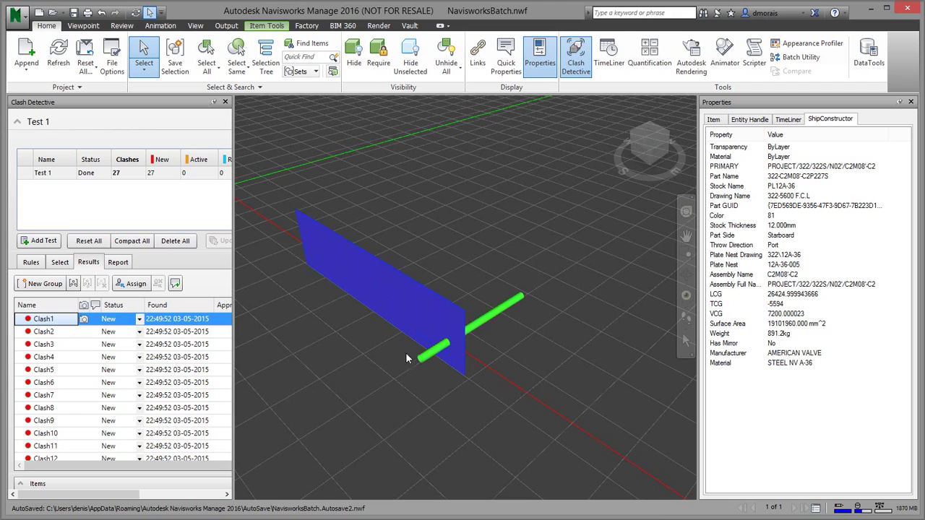
Refresh the Navisworks model with the updated plate and open the Test 1 clash results.
left_click(58, 52)
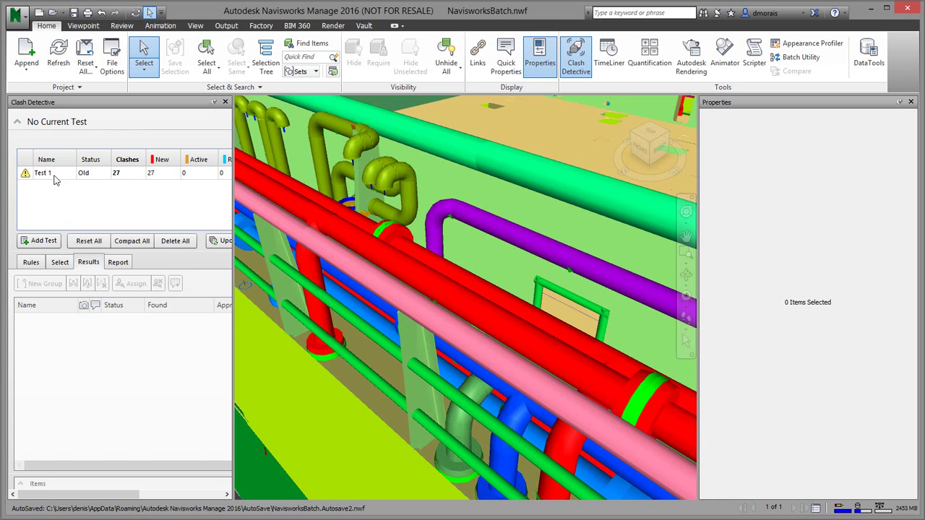
left_click(56, 175)
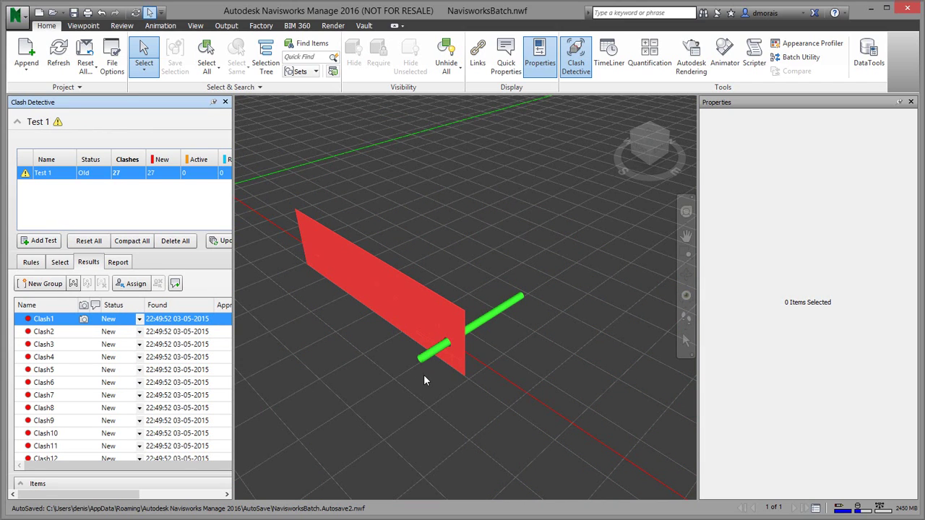
scroll(441, 354, "up", 5)
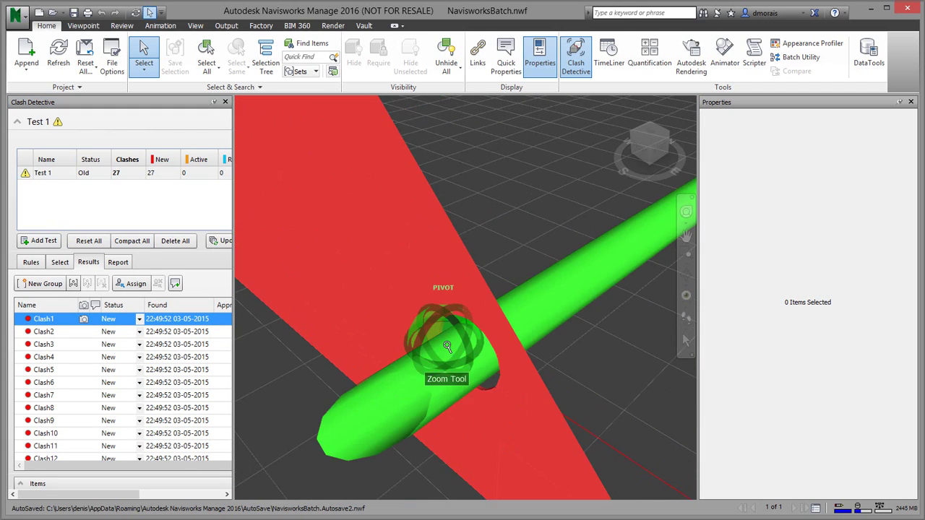
scroll(515, 379, "up", 3)
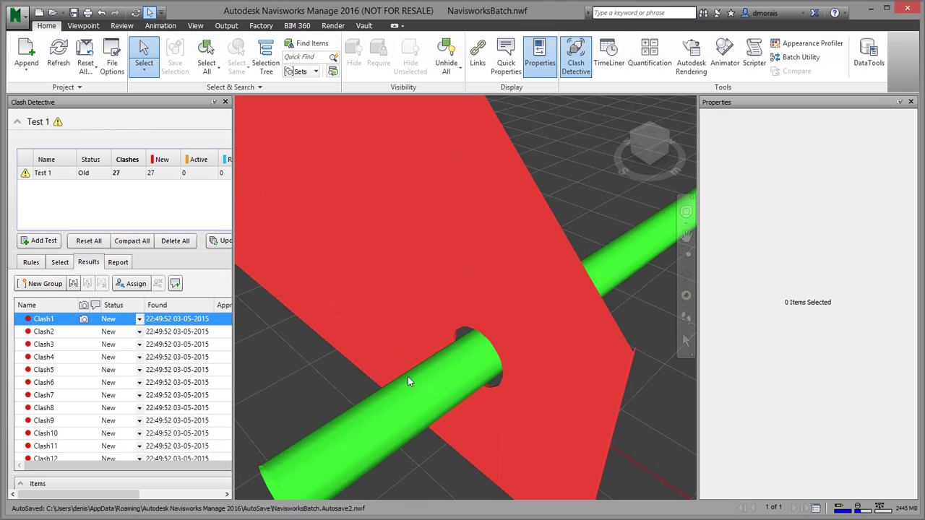
Set Clash1's status to Resolved and select Clash2.
left_click(138, 319)
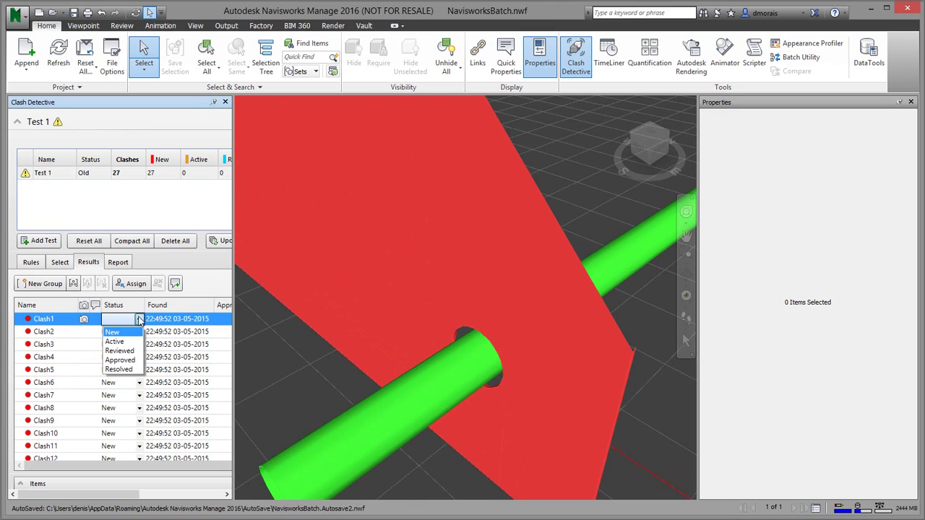
left_click(127, 370)
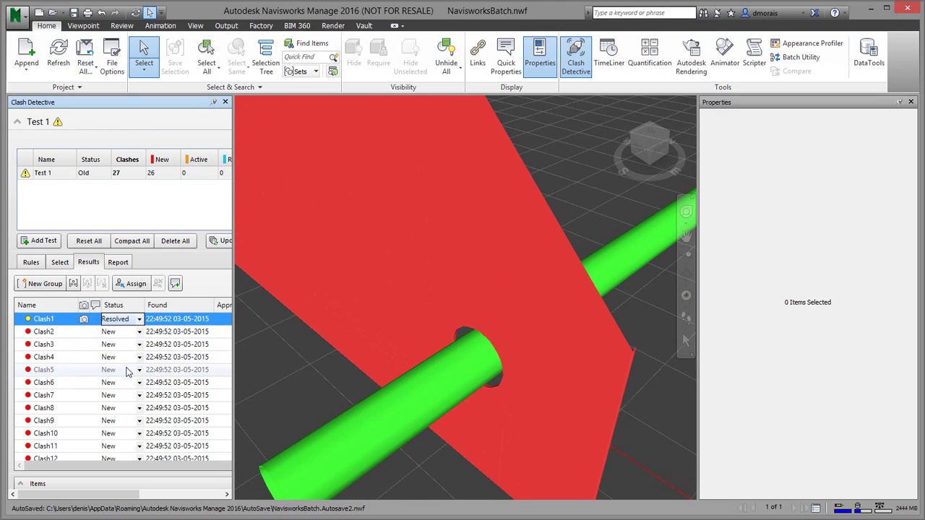
left_click(67, 331)
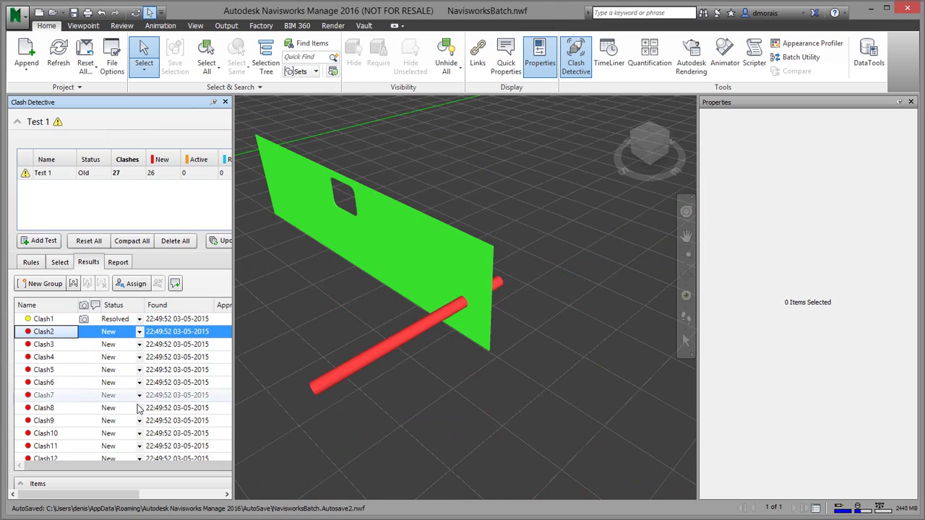